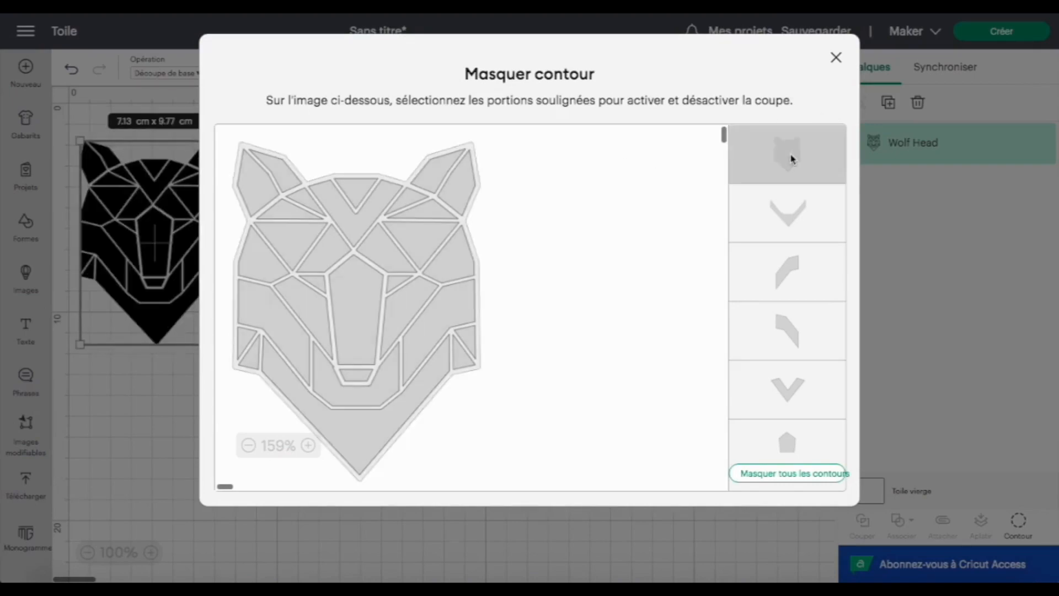
# - Hide all inner contours of the wolf head to leave a solid silhouette, and place it near the canvas origin
pyautogui.click(792, 473)
pyautogui.click(836, 57)
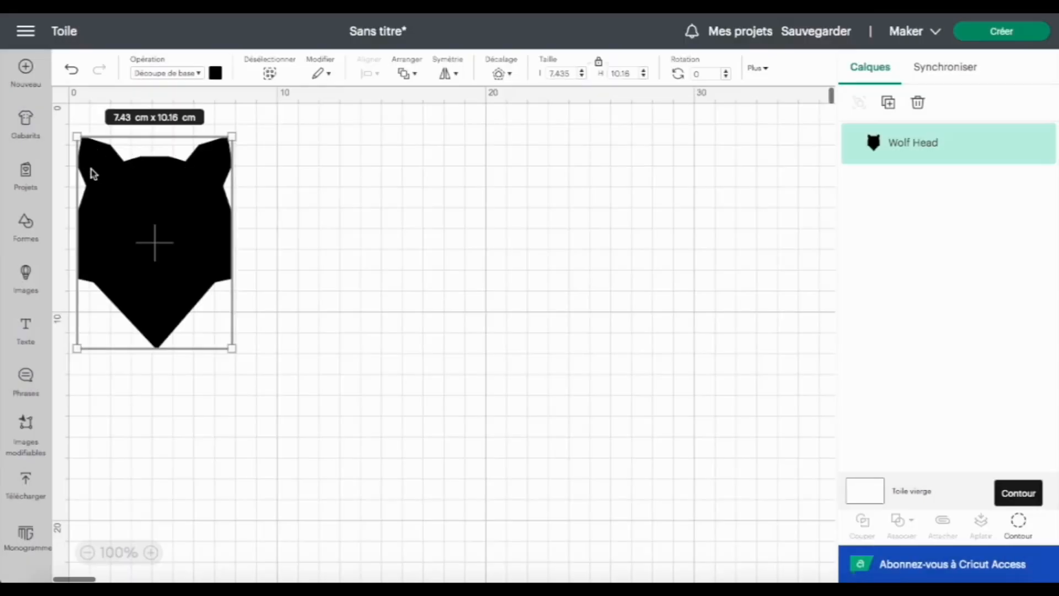
pyautogui.moveTo(198, 239)
pyautogui.mouseDown()
pyautogui.moveTo(230, 244)
pyautogui.moveTo(186, 227)
pyautogui.mouseUp()
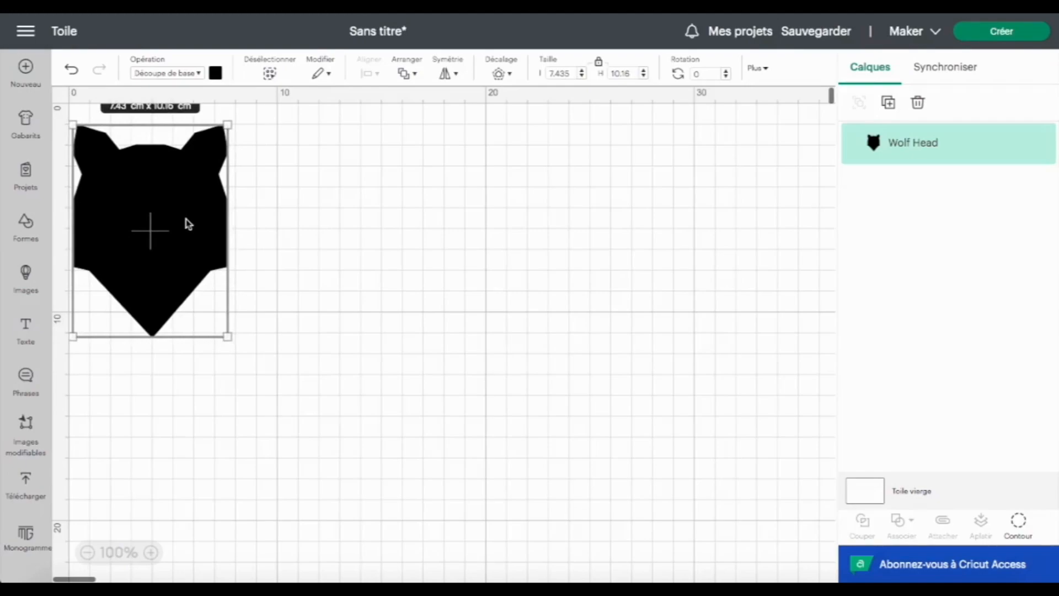
# - Set the solid wolf head's material colour to light grey
pyautogui.click(215, 72)
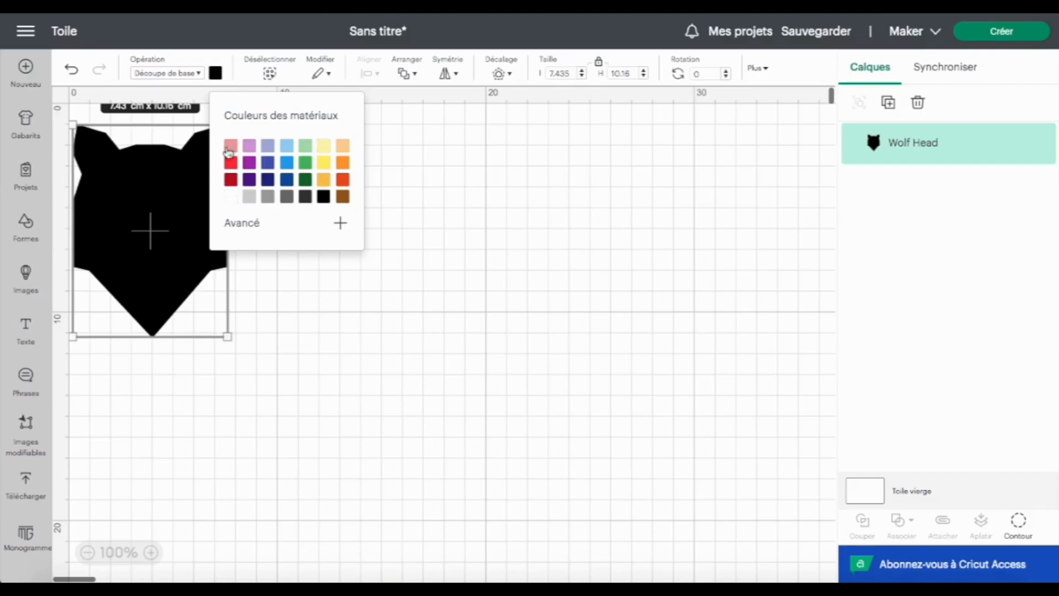
pyautogui.click(249, 197)
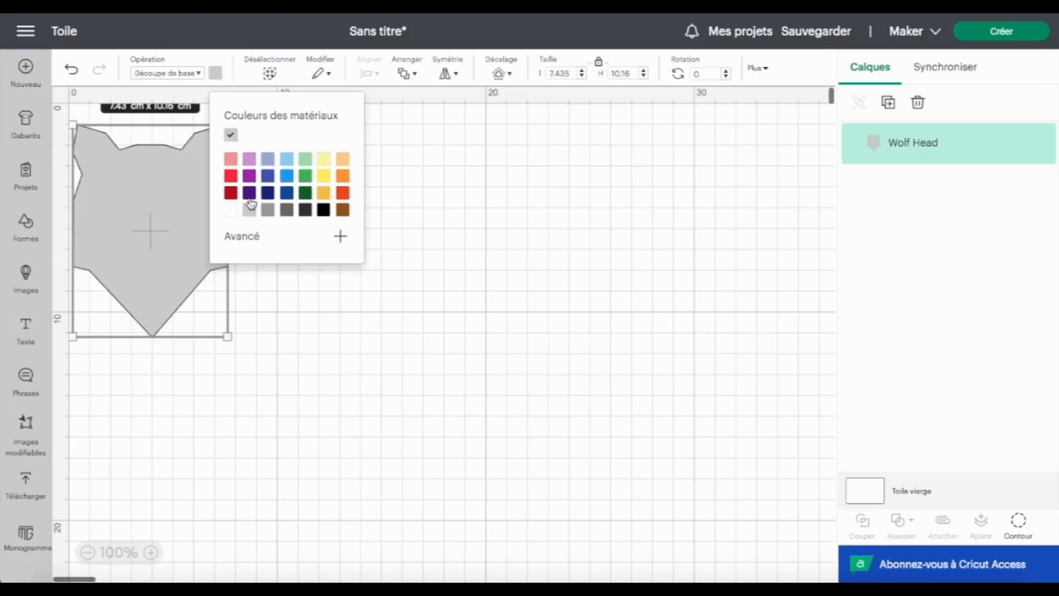
pyautogui.click(895, 151)
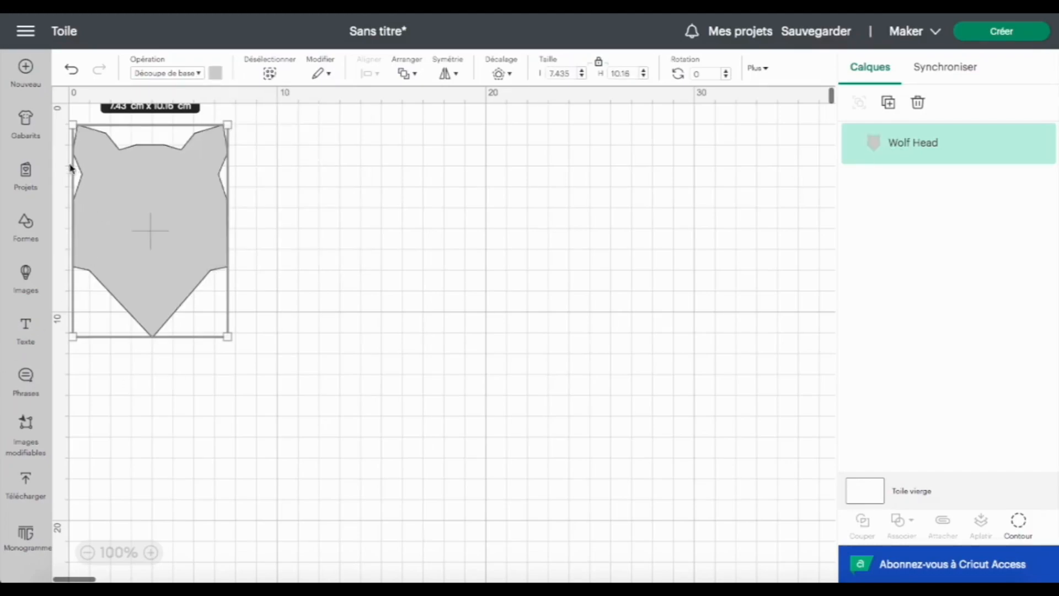
# - Duplicate the light grey wolf head, align the copy exactly over the original, and colour it medium grey
pyautogui.click(888, 102)
pyautogui.moveTo(239, 269); pyautogui.dragTo(172, 232)
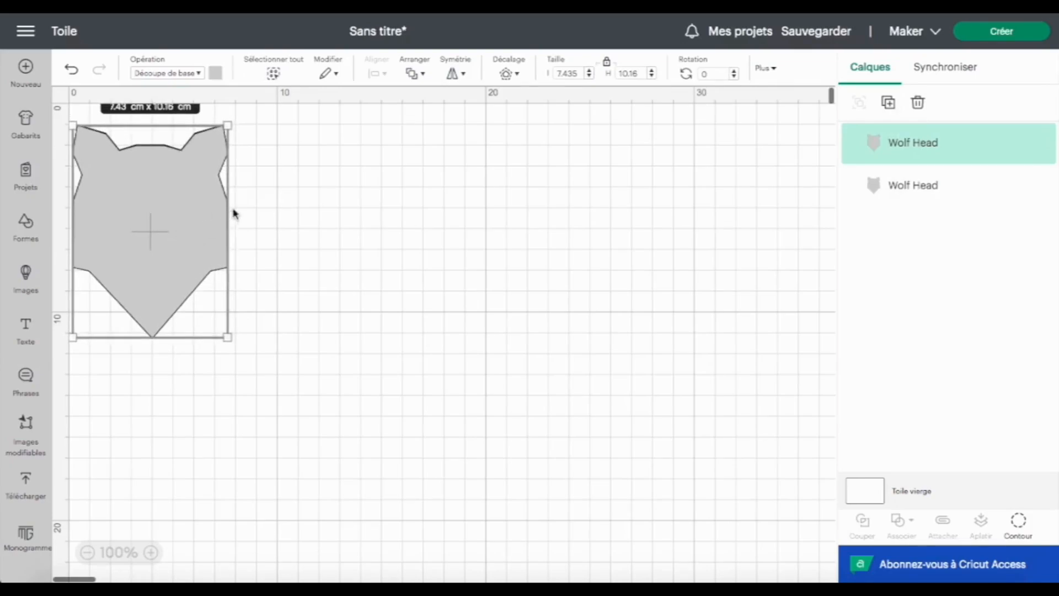
pyautogui.click(215, 73)
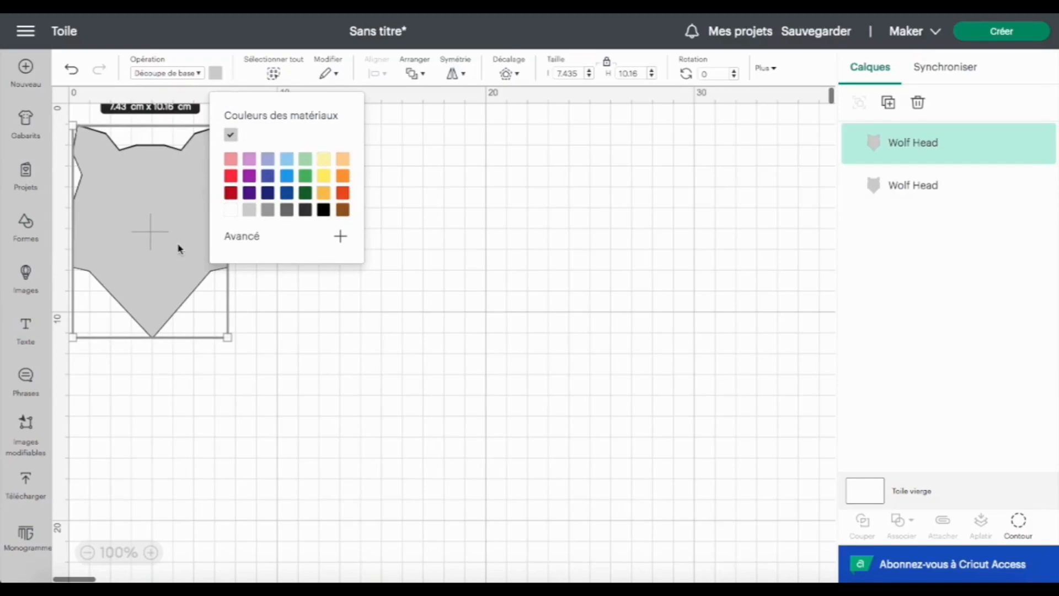
pyautogui.click(268, 213)
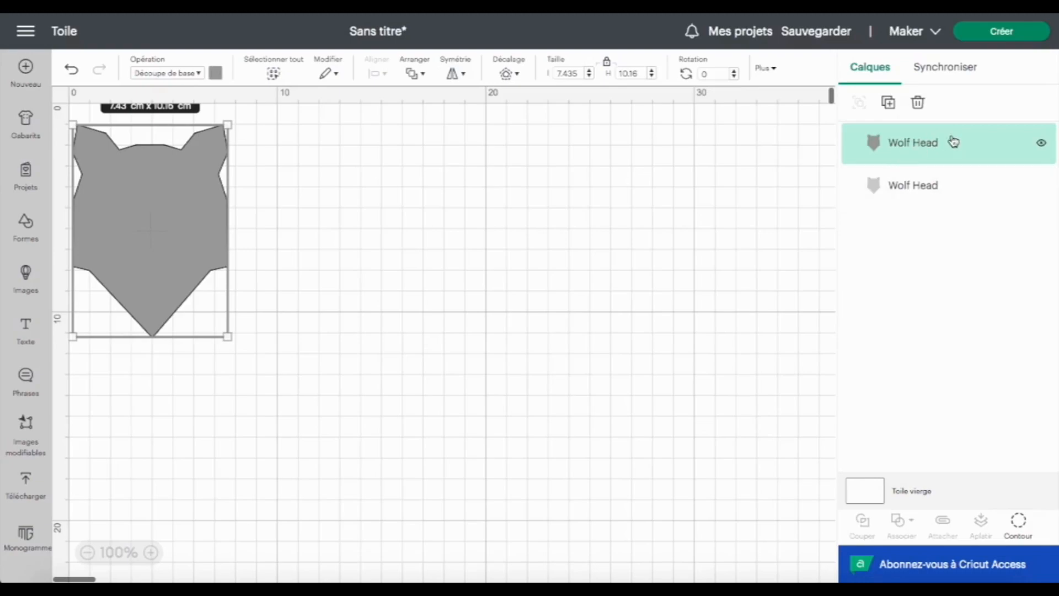
# - Restore the medium grey layer's contour cutouts for the three forehead triangles, the two pieces flanking the nose and the lower triangles at both jaw corners
pyautogui.click(1018, 523)
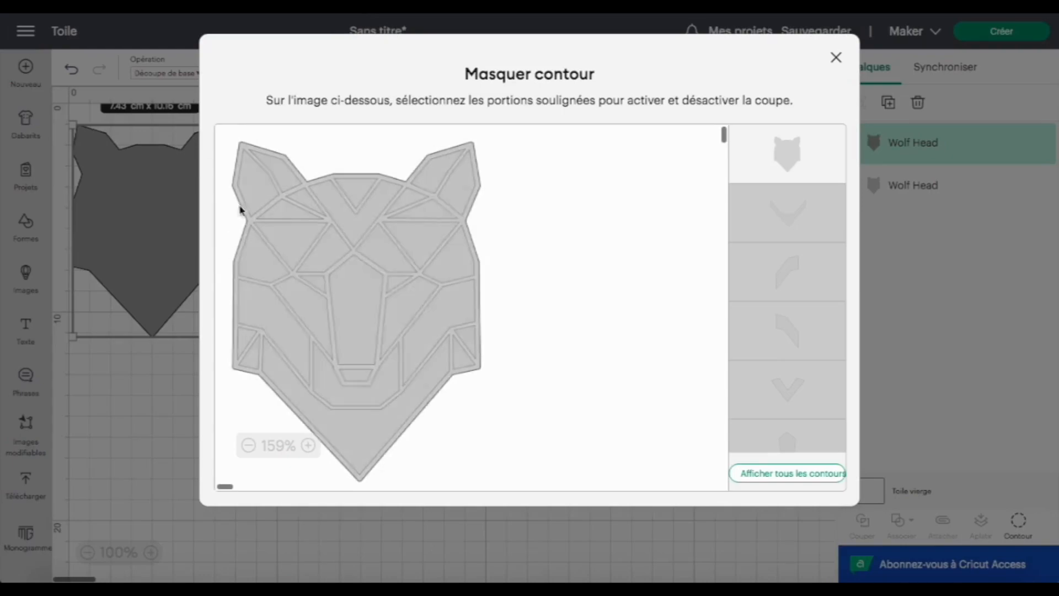
pyautogui.click(286, 188)
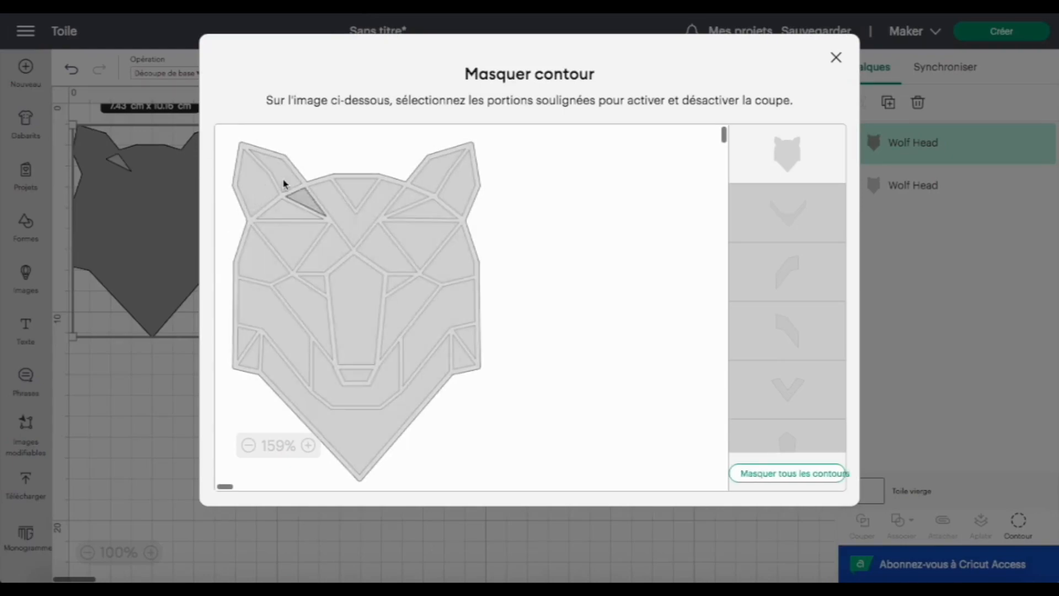
pyautogui.click(408, 204)
pyautogui.click(357, 185)
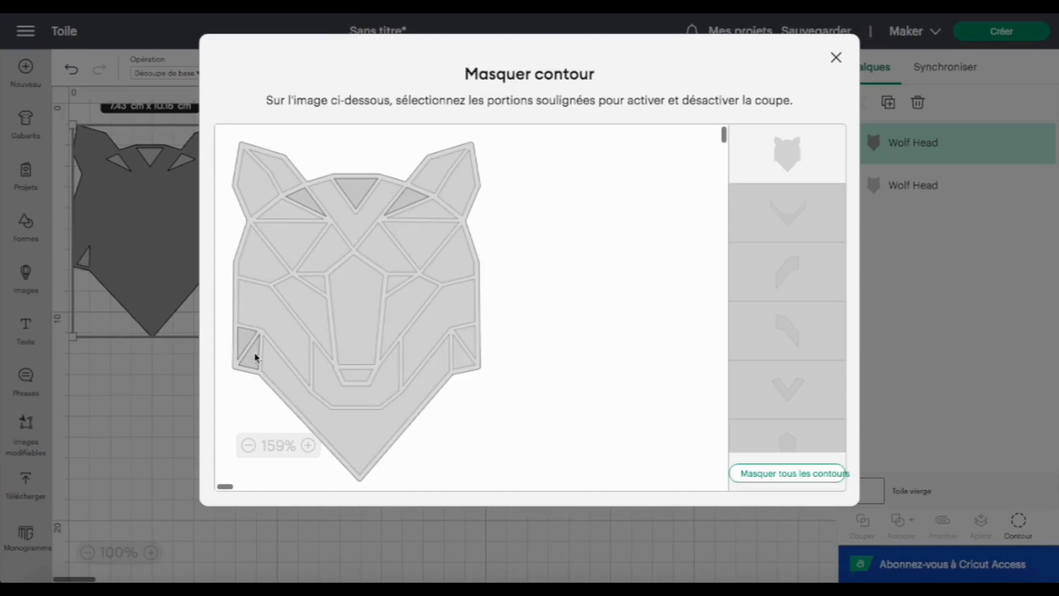
pyautogui.click(468, 386)
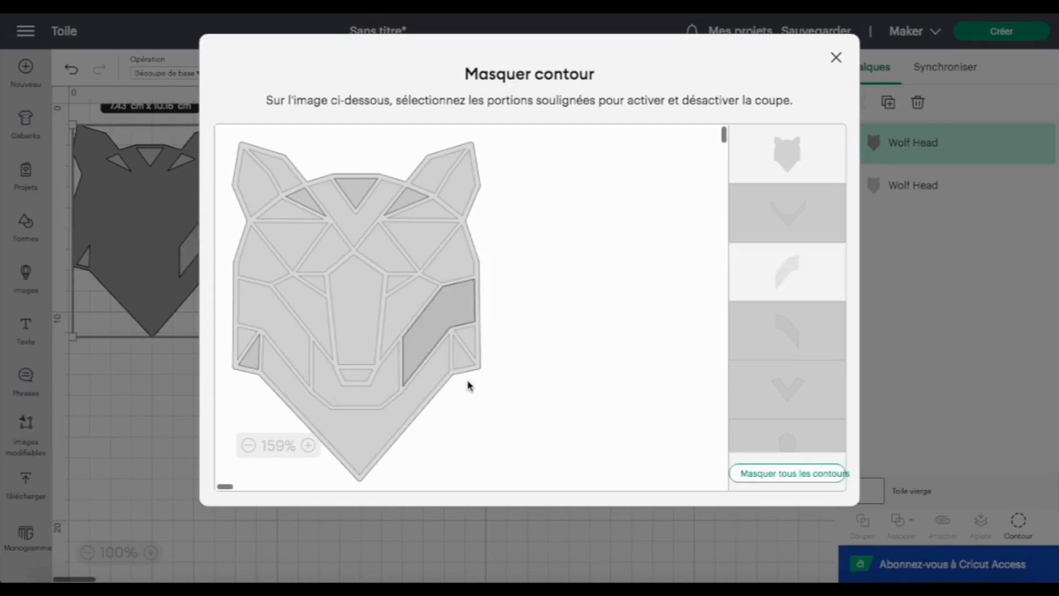
pyautogui.click(468, 385)
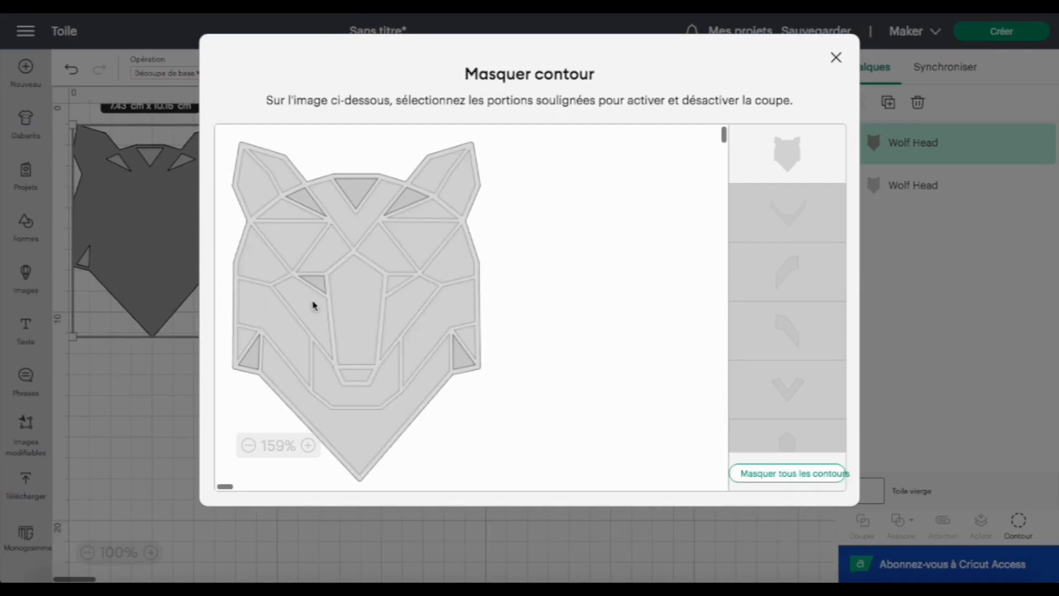
pyautogui.click(302, 317)
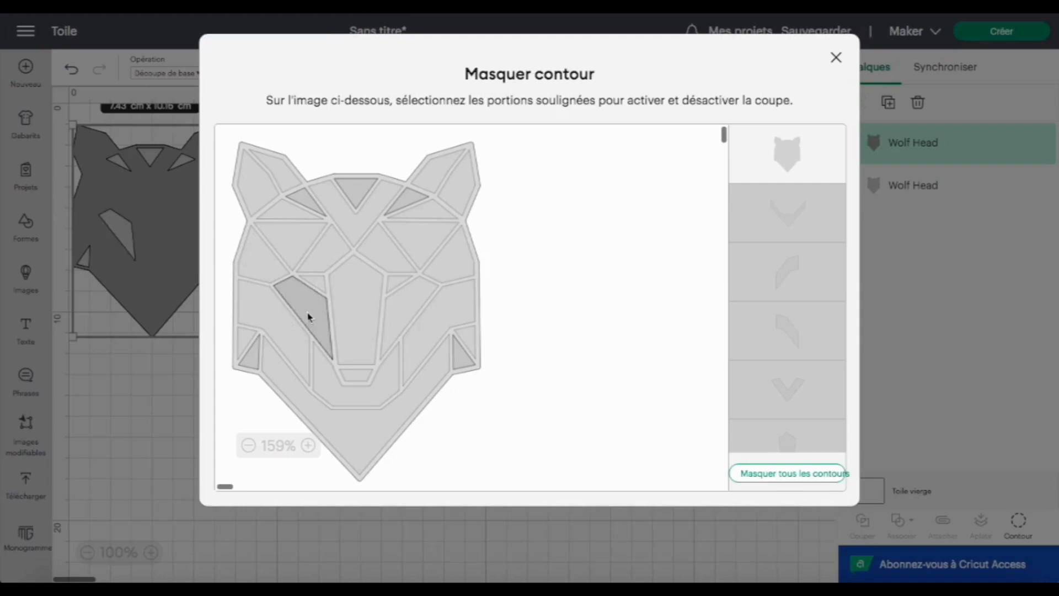
pyautogui.click(406, 313)
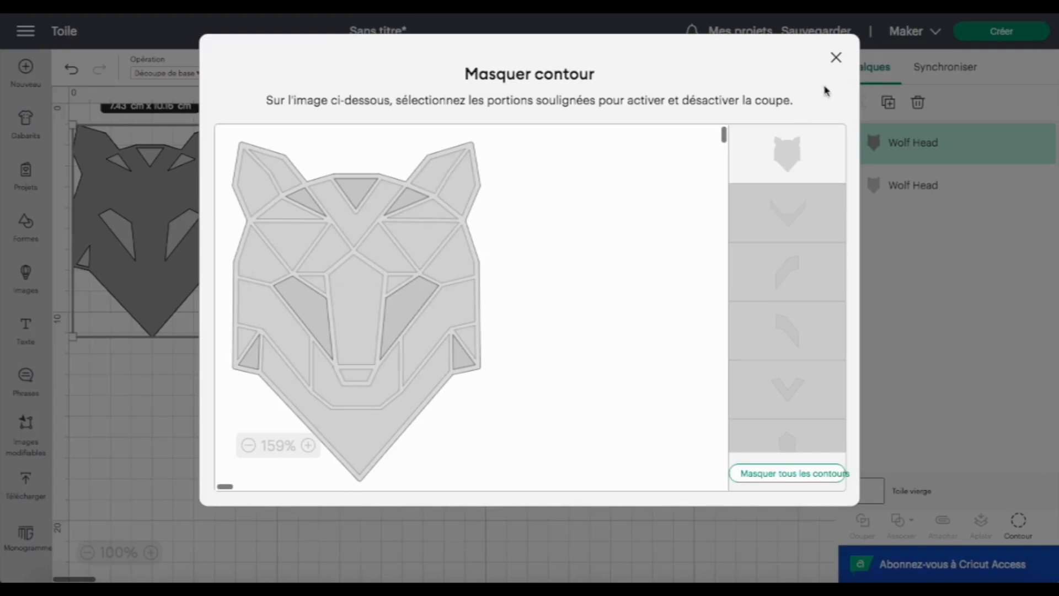
pyautogui.click(836, 58)
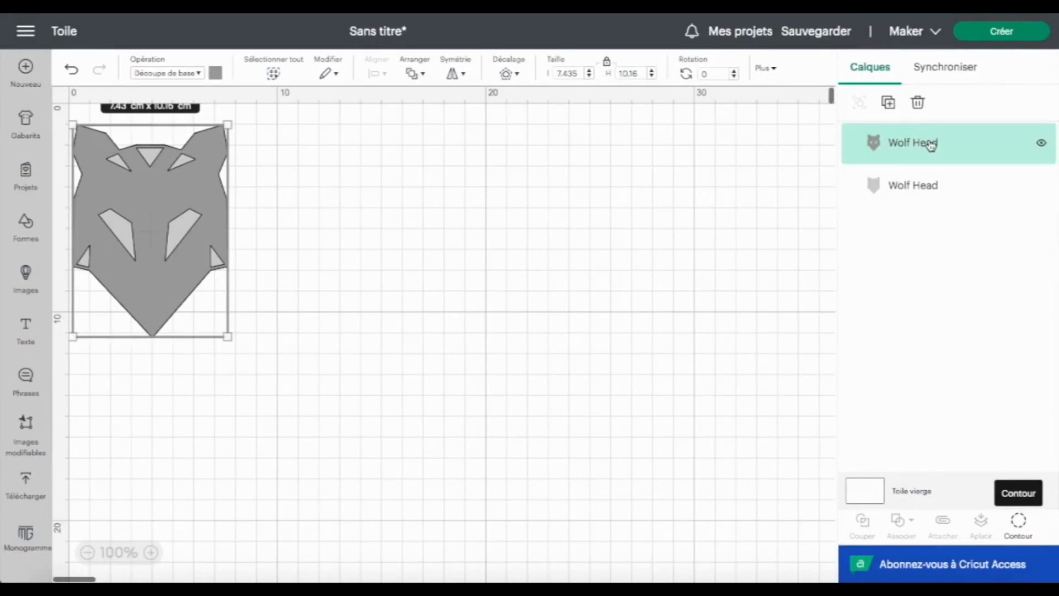
# - Duplicate the medium grey cutout layer, align the copy over the stack, and colour it dark grey
pyautogui.click(888, 102)
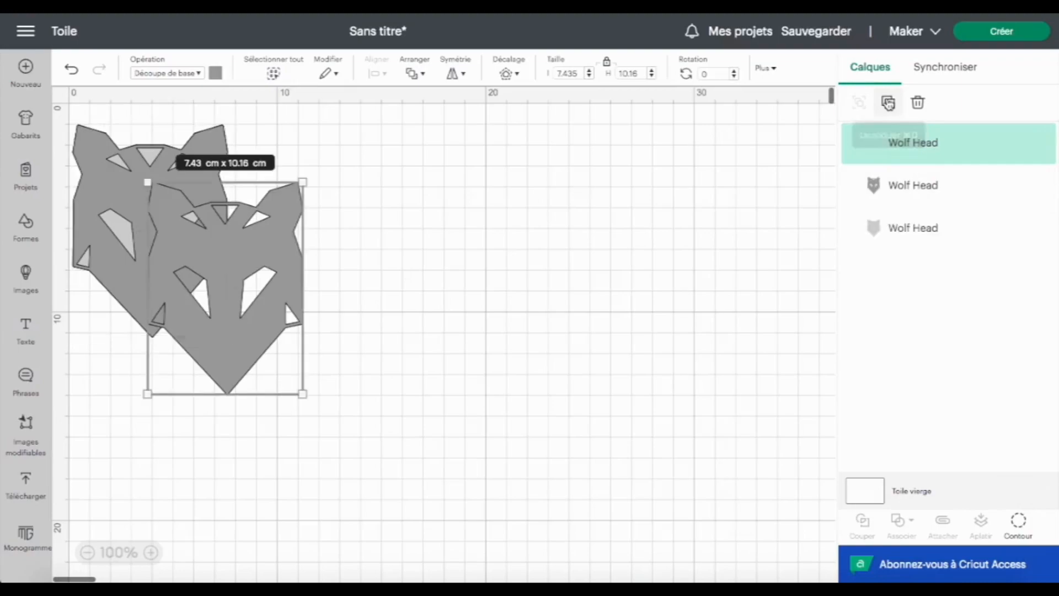
pyautogui.moveTo(236, 362); pyautogui.dragTo(163, 304)
pyautogui.click(215, 72)
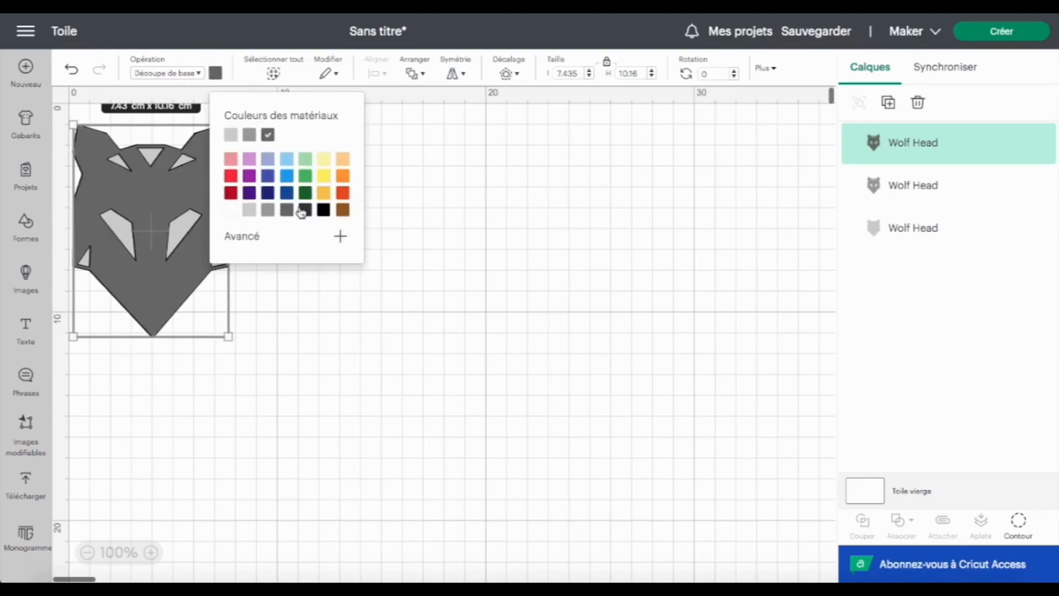
# - Select all three wolf head layers, move them lower on the canvas and scale them down to about 6.35 × 8.64 cm
pyautogui.moveTo(303, 327); pyautogui.dragTo(140, 184)
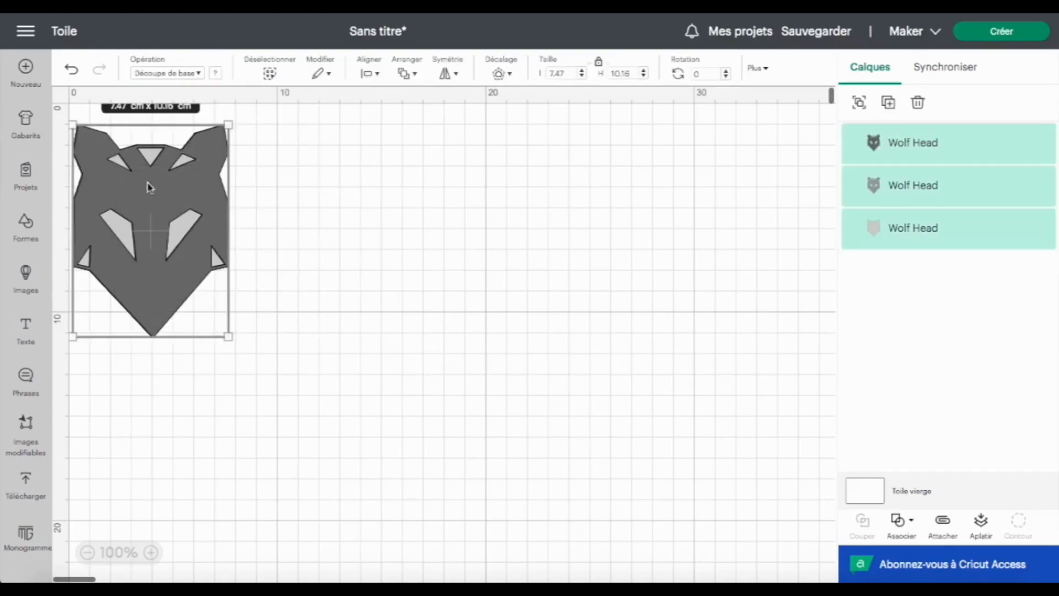
pyautogui.moveTo(215, 160); pyautogui.dragTo(200, 361)
pyautogui.click(190, 418)
pyautogui.moveTo(189, 419); pyautogui.dragTo(192, 418)
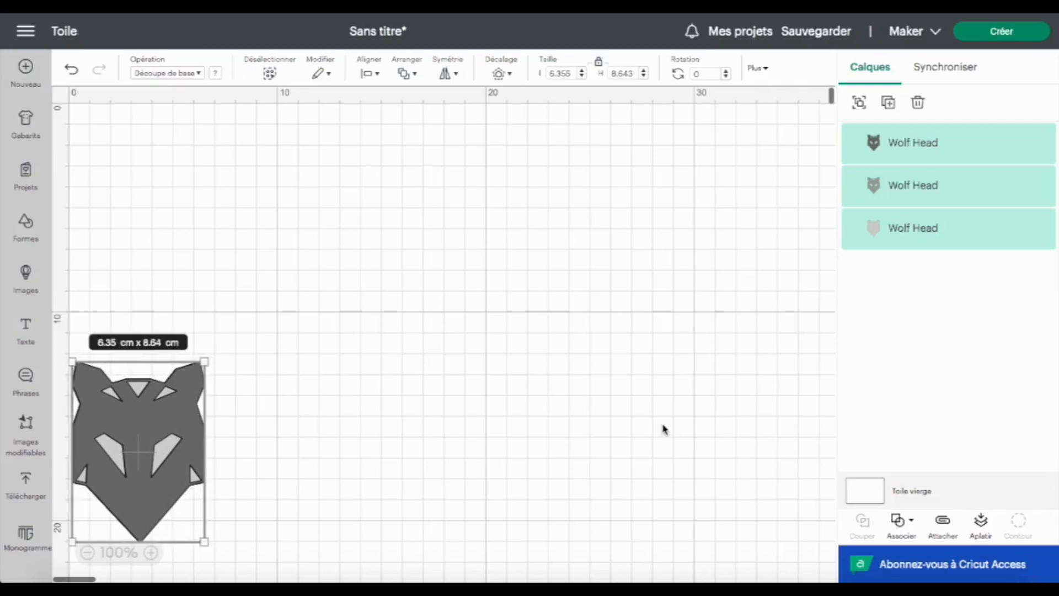
# - Add contour cutouts to the dark grey top layer for the forehead V, chin, outer ears, sides of the face and nose bridge
pyautogui.click(911, 164)
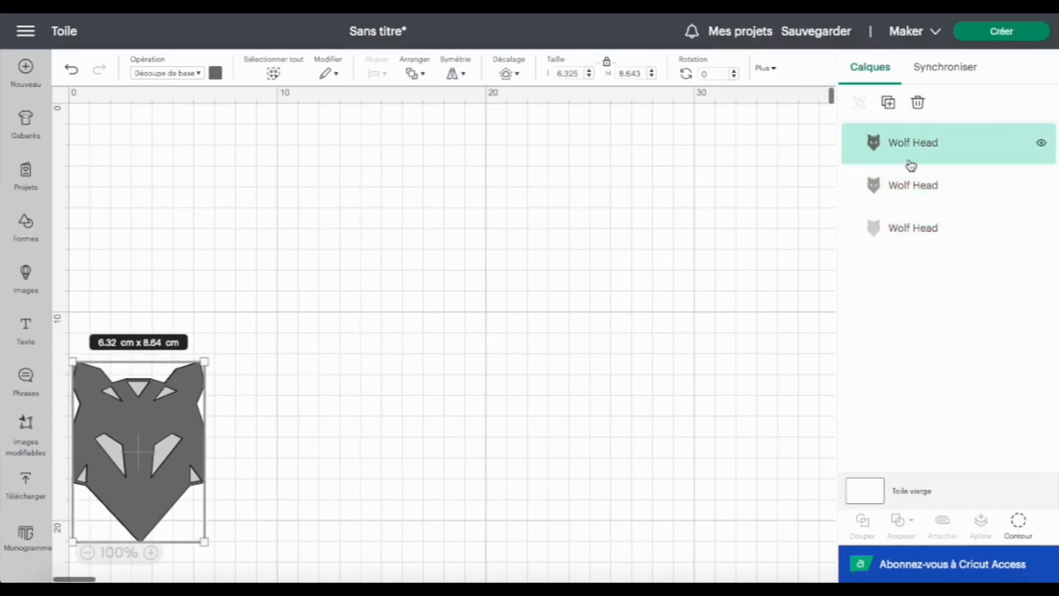
pyautogui.click(1019, 523)
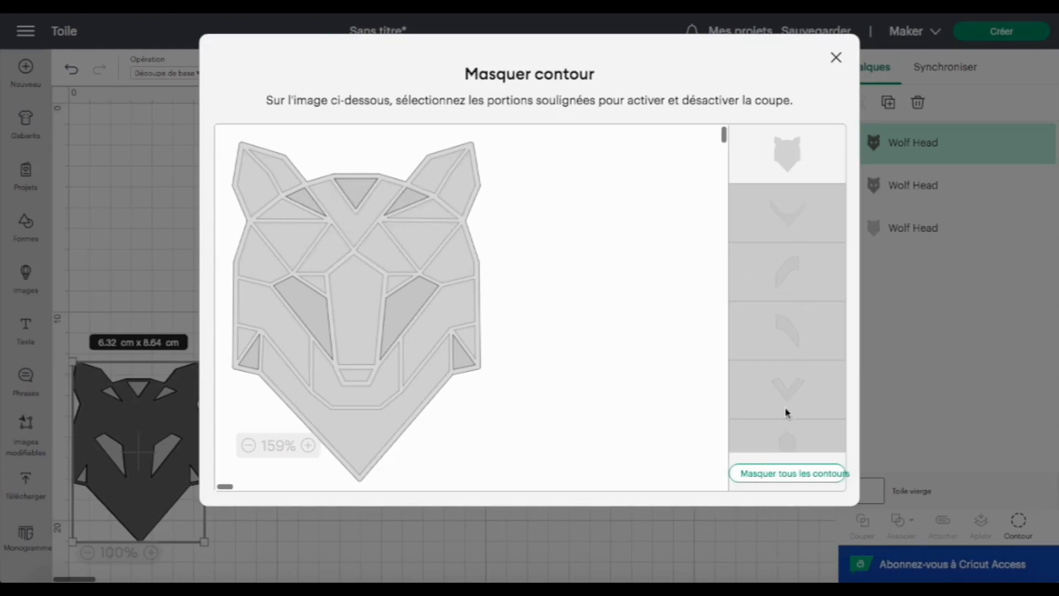
pyautogui.scroll(-1, 787, 412)
pyautogui.click(793, 359)
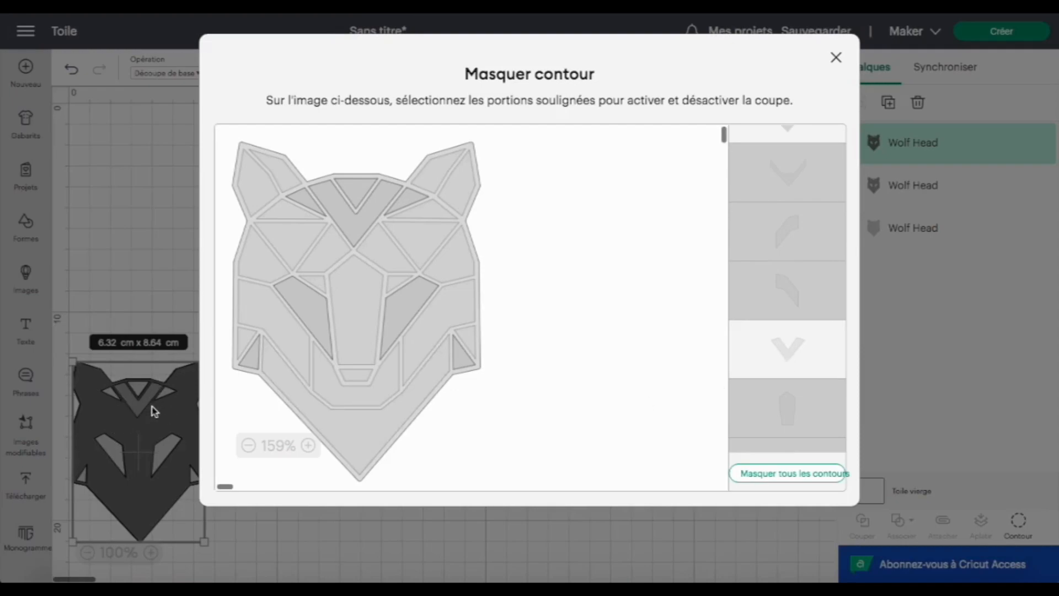
pyautogui.click(360, 440)
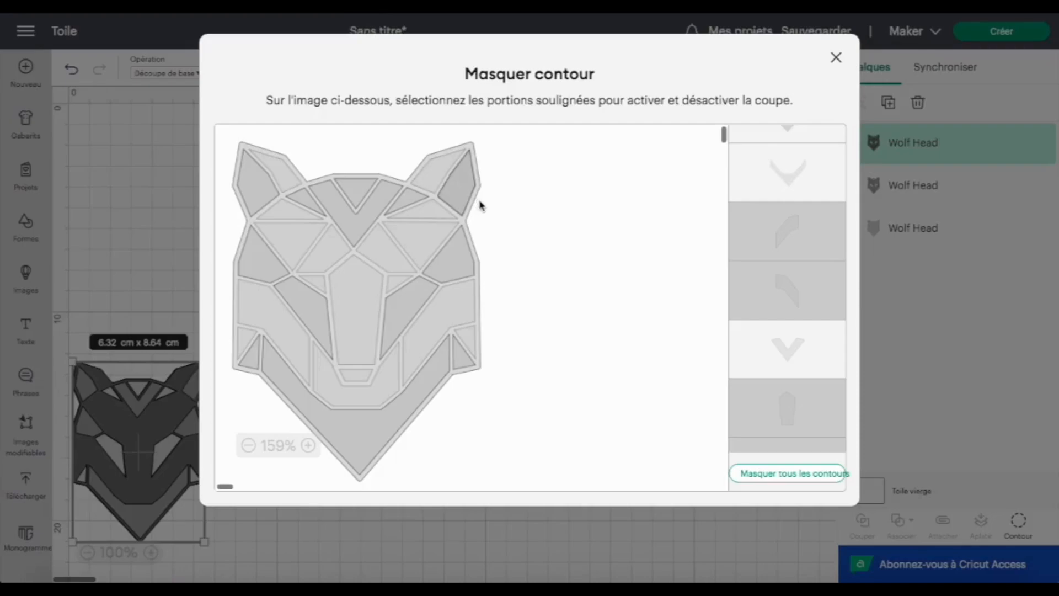
pyautogui.click(355, 304)
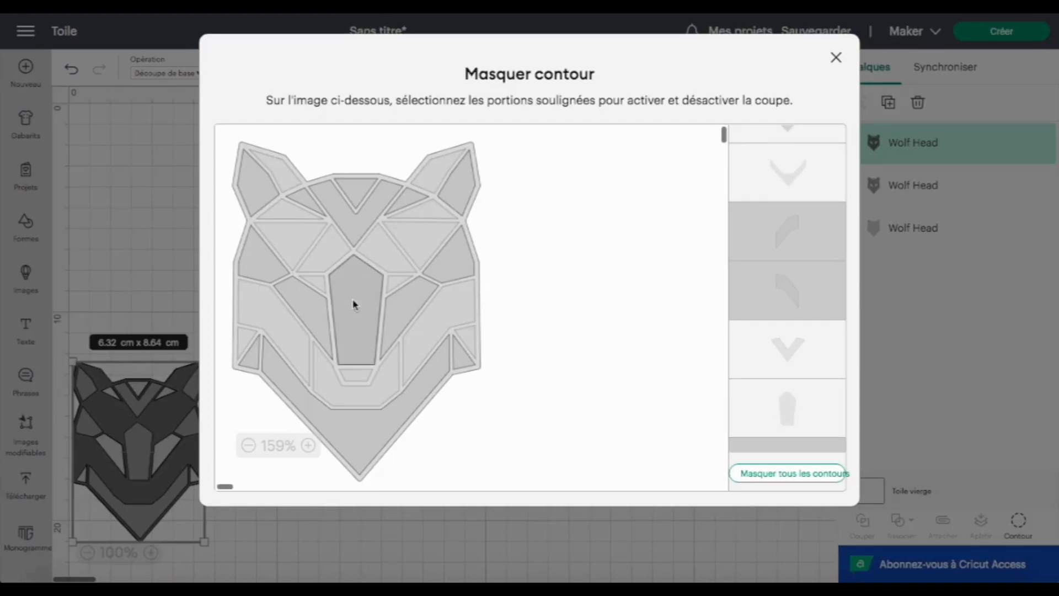
pyautogui.click(836, 59)
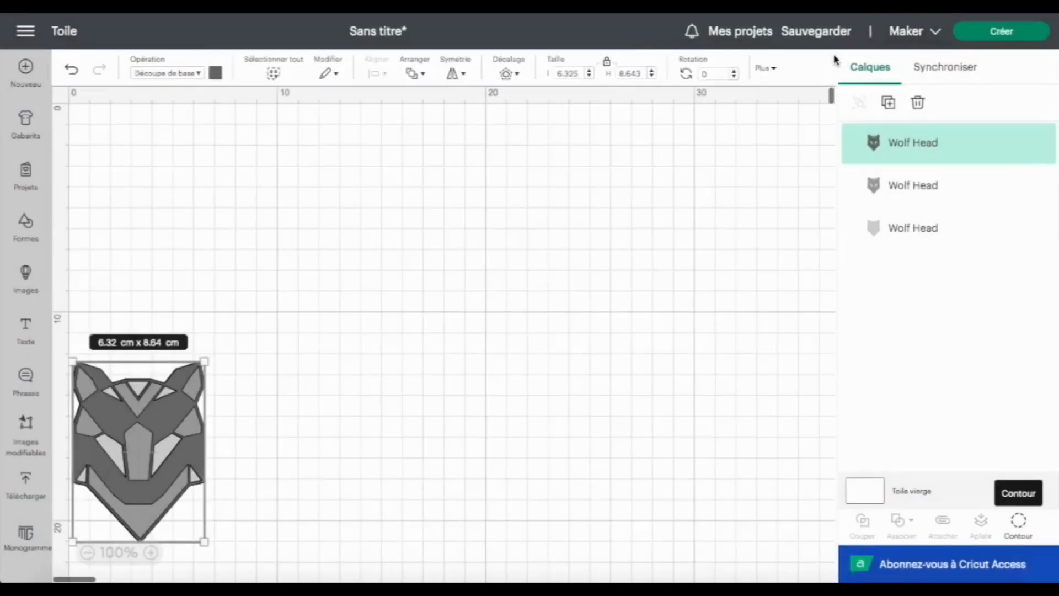
# - Duplicate the dark grey cutout layer, align the copy over the stack, and colour it charcoal, the darkest grey before black
pyautogui.click(885, 105)
pyautogui.moveTo(272, 267); pyautogui.dragTo(173, 420)
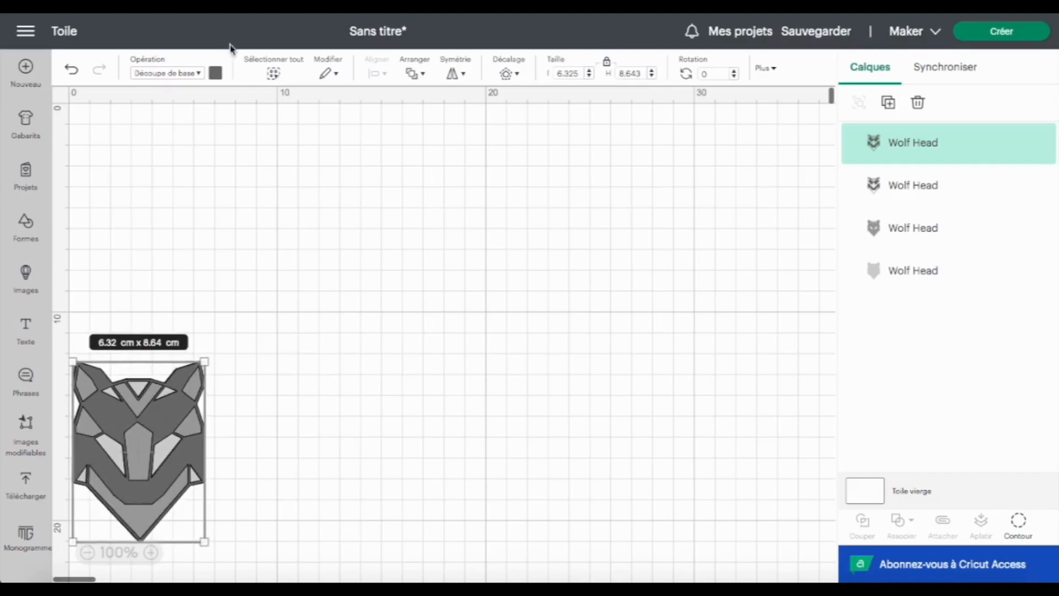
pyautogui.click(215, 72)
pyautogui.click(305, 211)
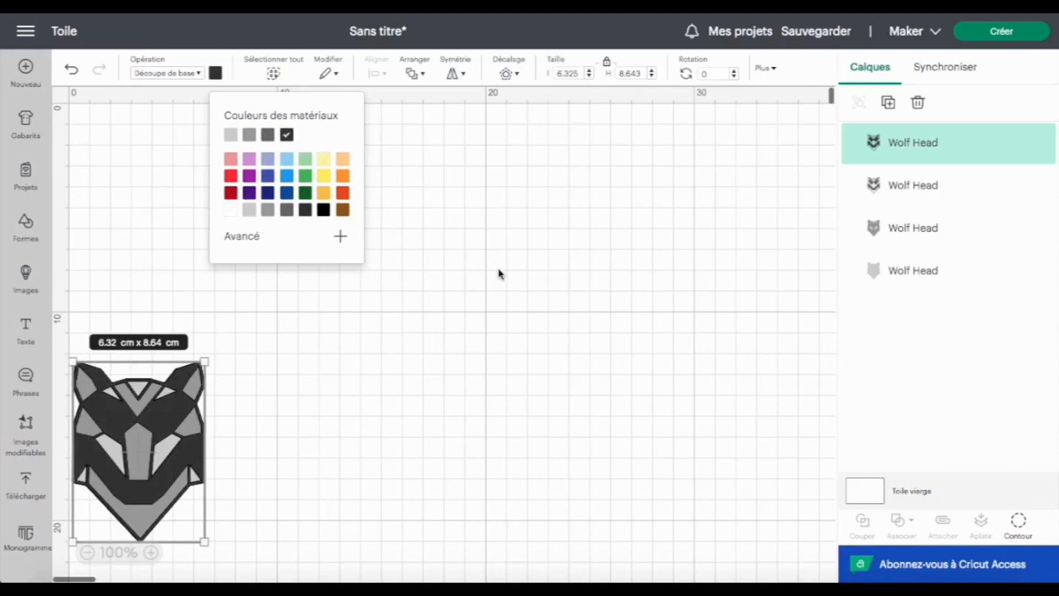
pyautogui.click(218, 71)
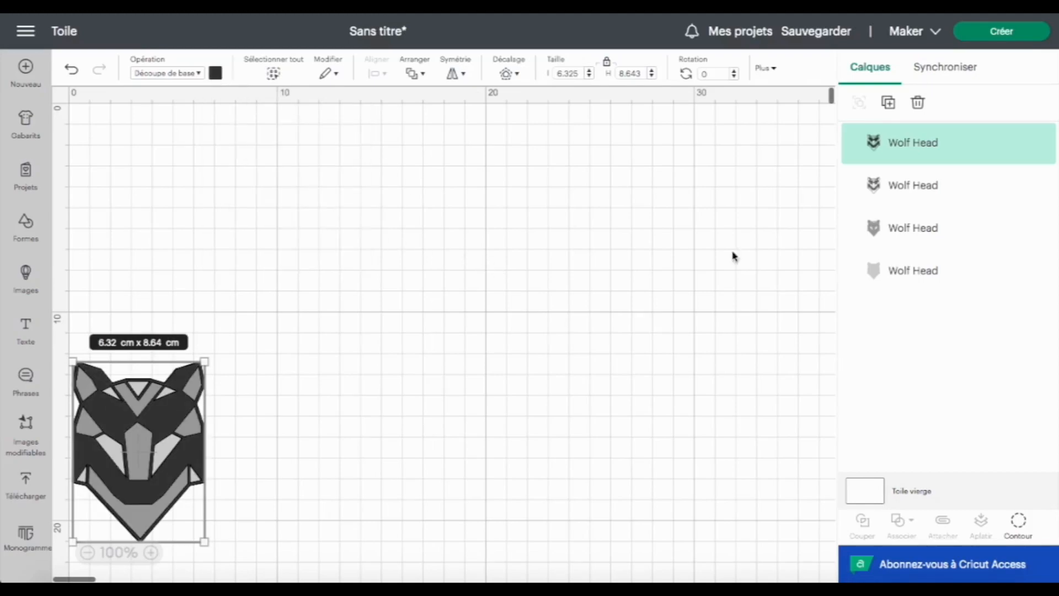
# - Add contour cutouts to the charcoal layer for the two brow triangles, the mouth piece and the remaining small triangles at the jaw corners
pyautogui.click(1018, 523)
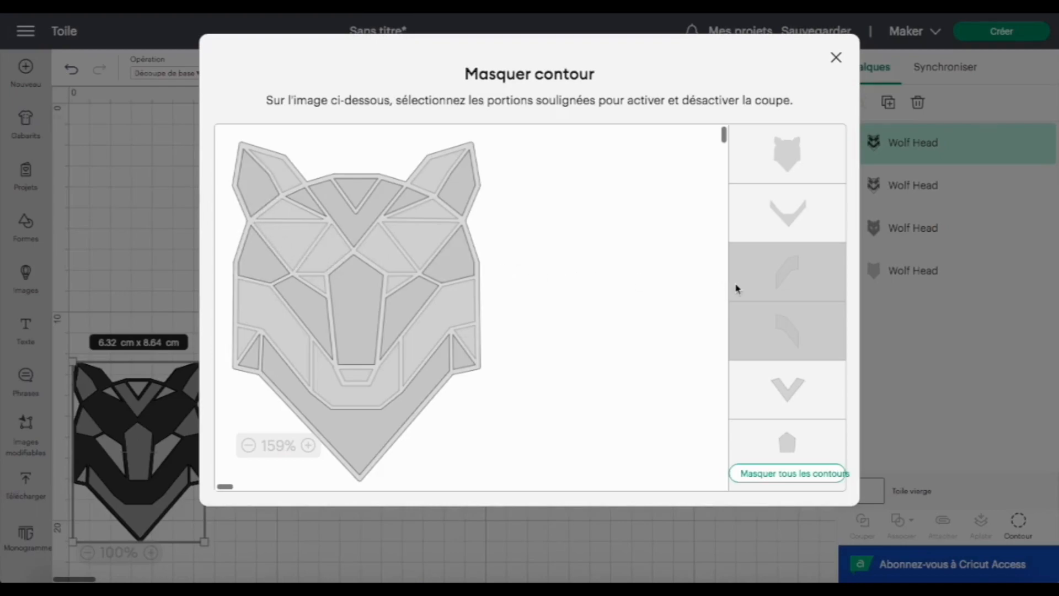
pyautogui.scroll(-5, 789, 323)
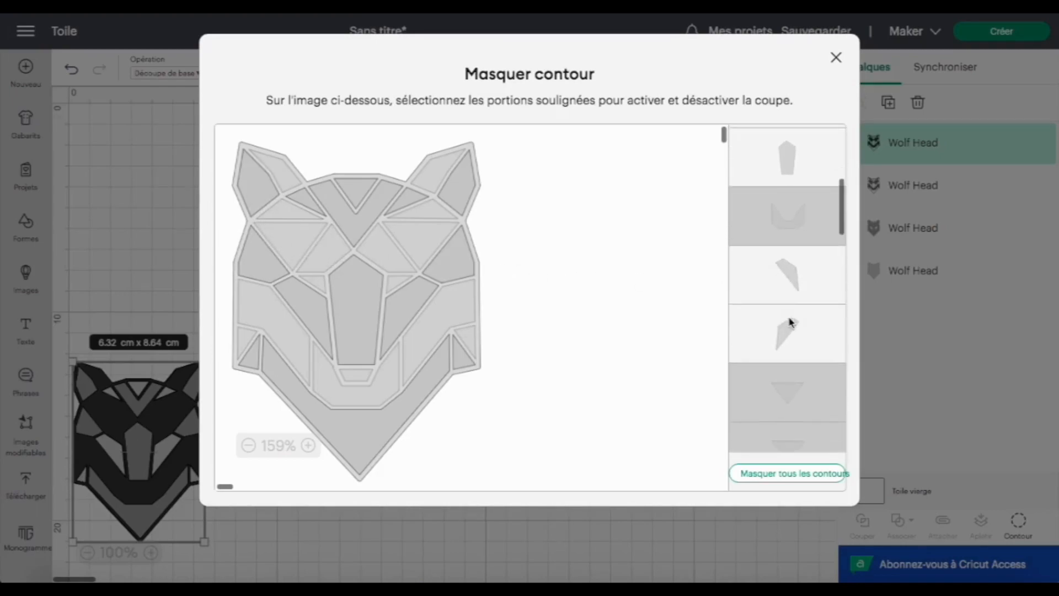
pyautogui.click(790, 368)
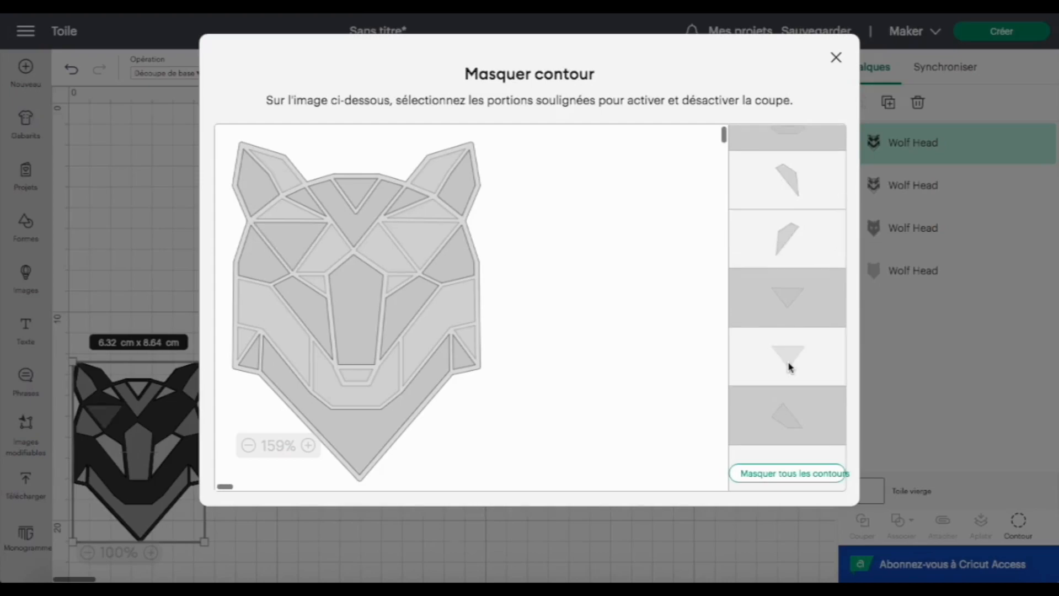
pyautogui.click(794, 291)
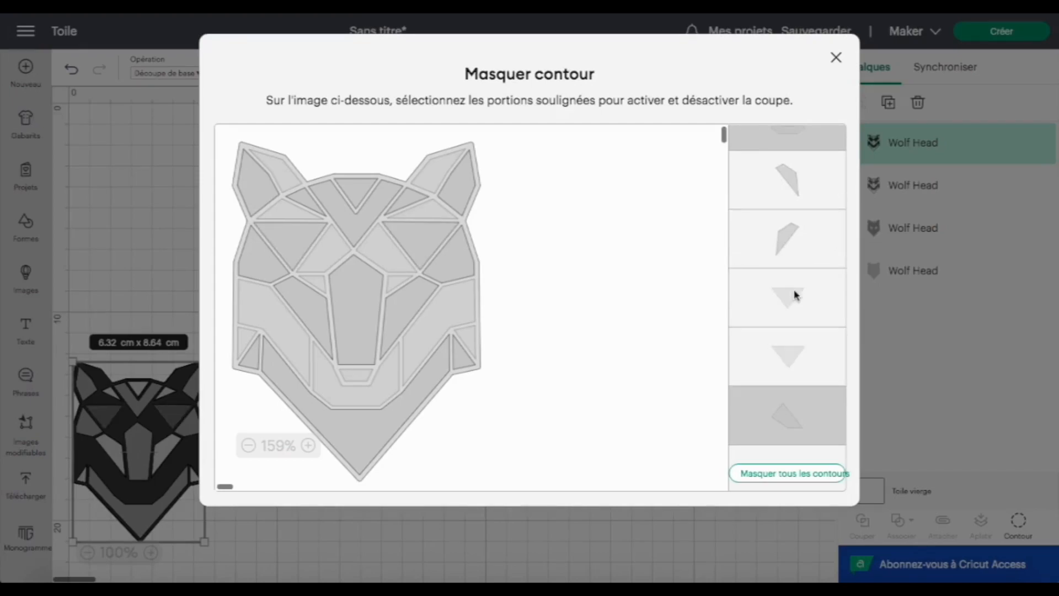
pyautogui.scroll(-3, 794, 294)
pyautogui.click(379, 397)
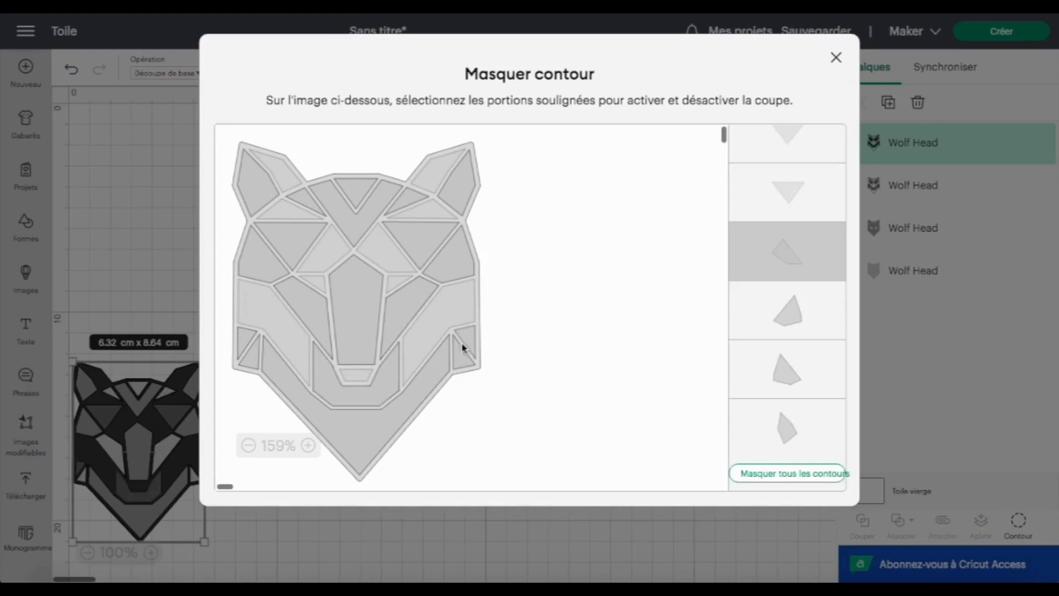
pyautogui.click(473, 345)
pyautogui.click(835, 57)
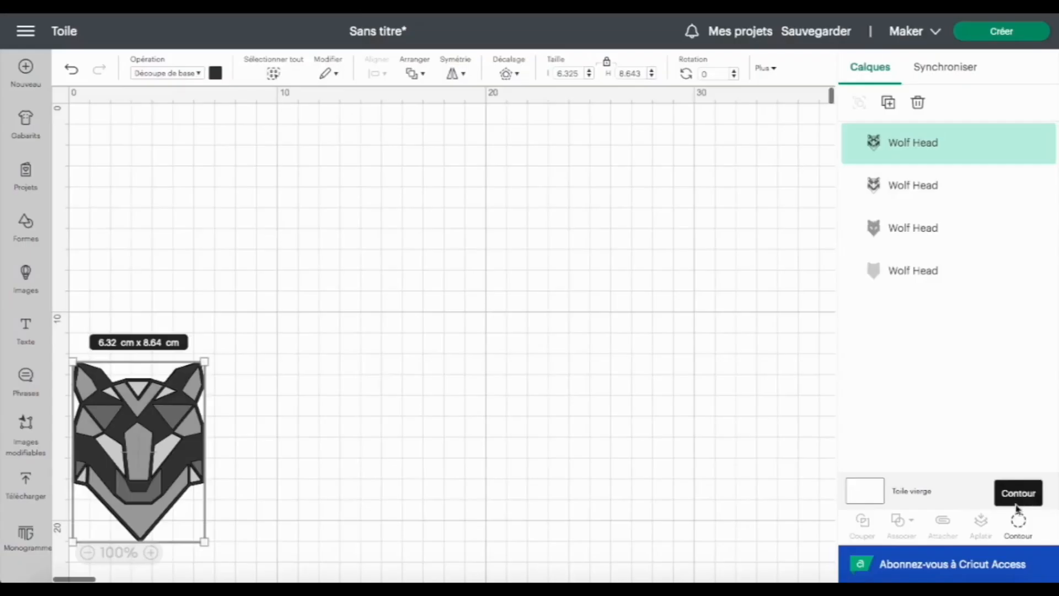
# - Duplicate the charcoal cutout layer, align the copy over the stack, and colour it black
pyautogui.click(888, 102)
pyautogui.moveTo(281, 293); pyautogui.dragTo(151, 423)
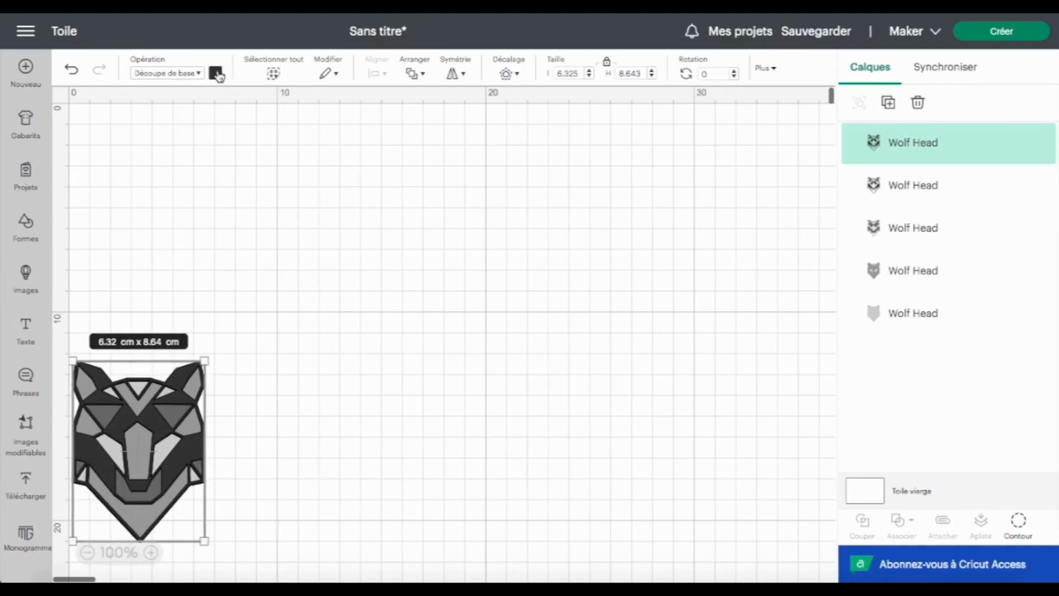
pyautogui.click(216, 73)
pyautogui.click(324, 210)
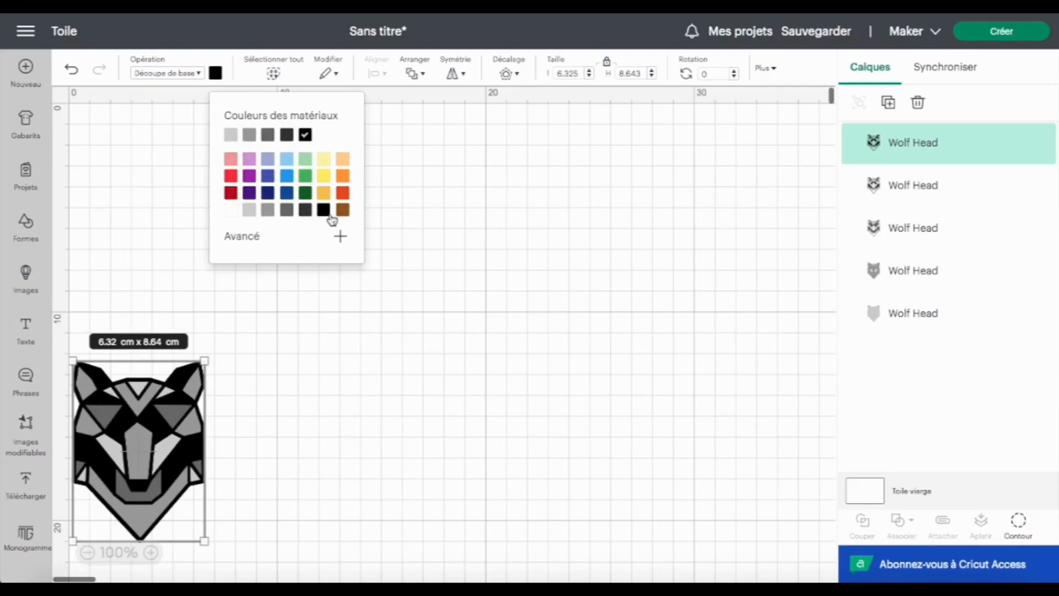
# - Add contour cutouts to the black layer for the two large cheek bands on either side of the muzzle
pyautogui.click(1019, 523)
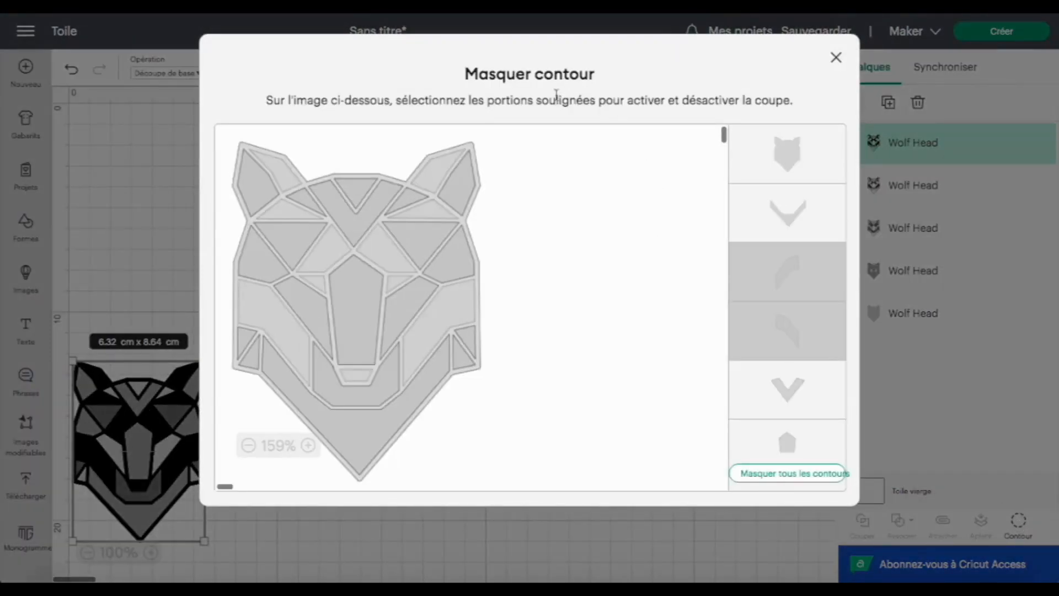
pyautogui.click(259, 325)
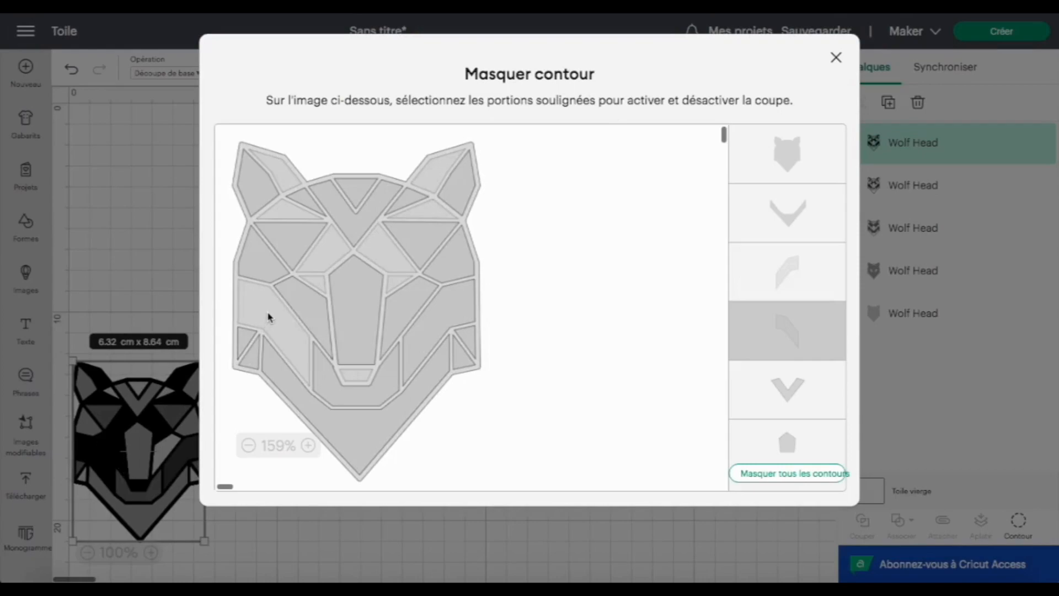
pyautogui.click(242, 316)
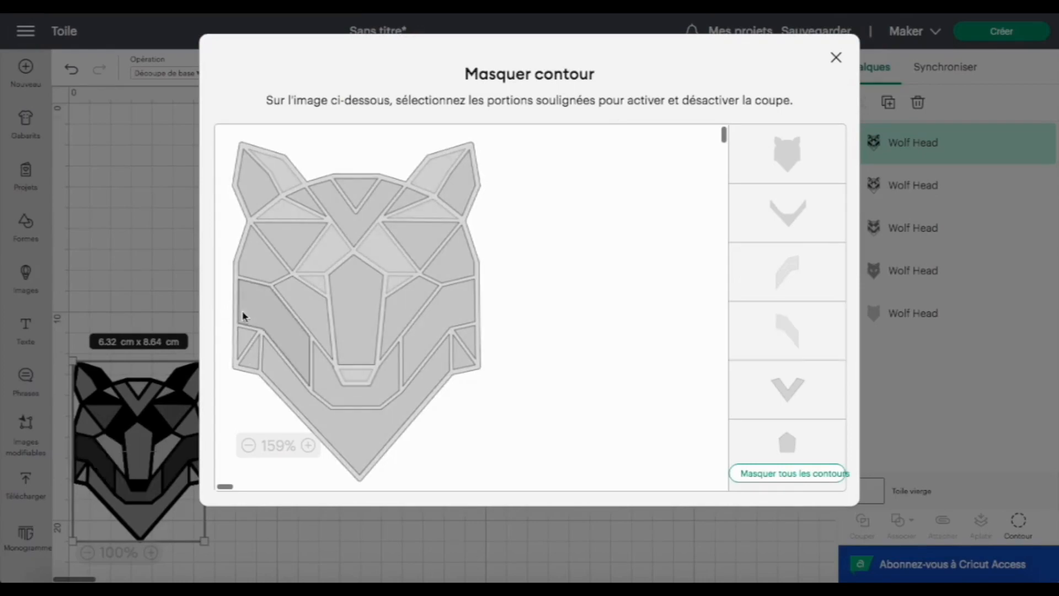
# - Cut out the black layer's remaining brow triangles, inner brow pieces and inner ears, keeping only the eyes and nose solid
pyautogui.scroll(-5, 811, 302)
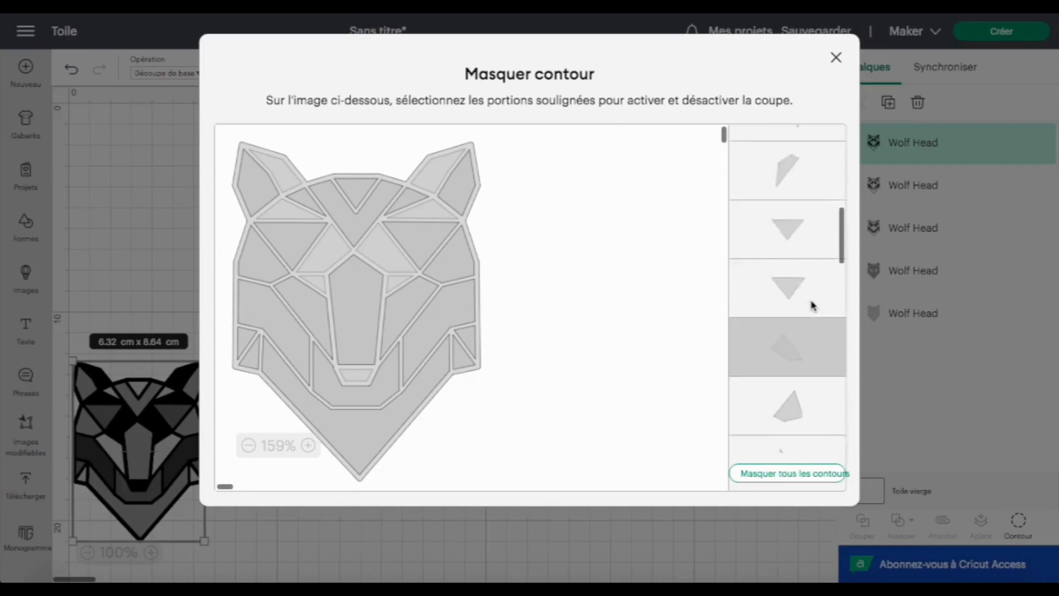
pyautogui.scroll(-5, 811, 303)
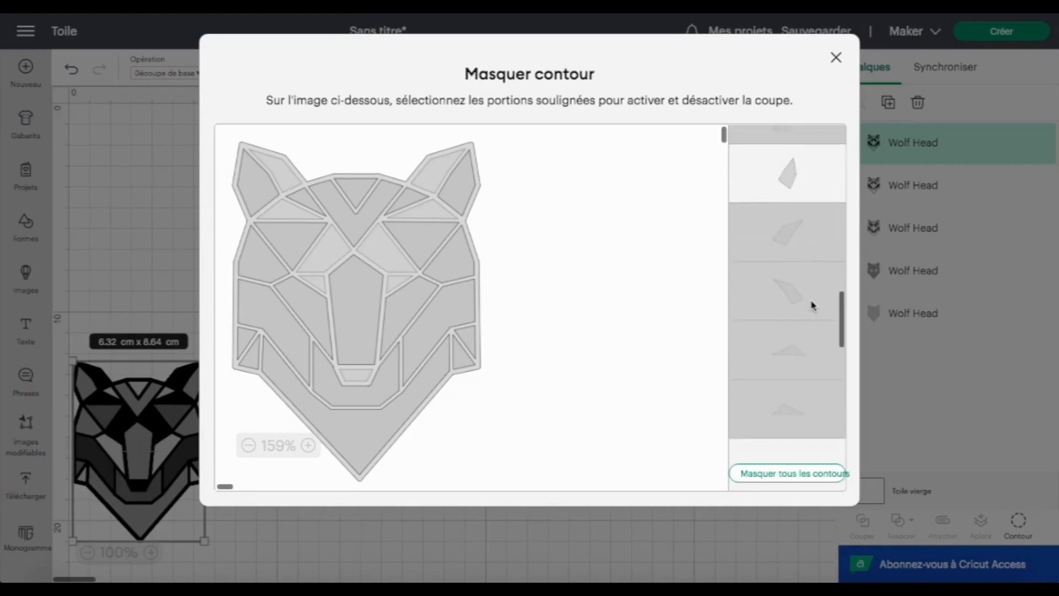
pyautogui.scroll(-5, 811, 303)
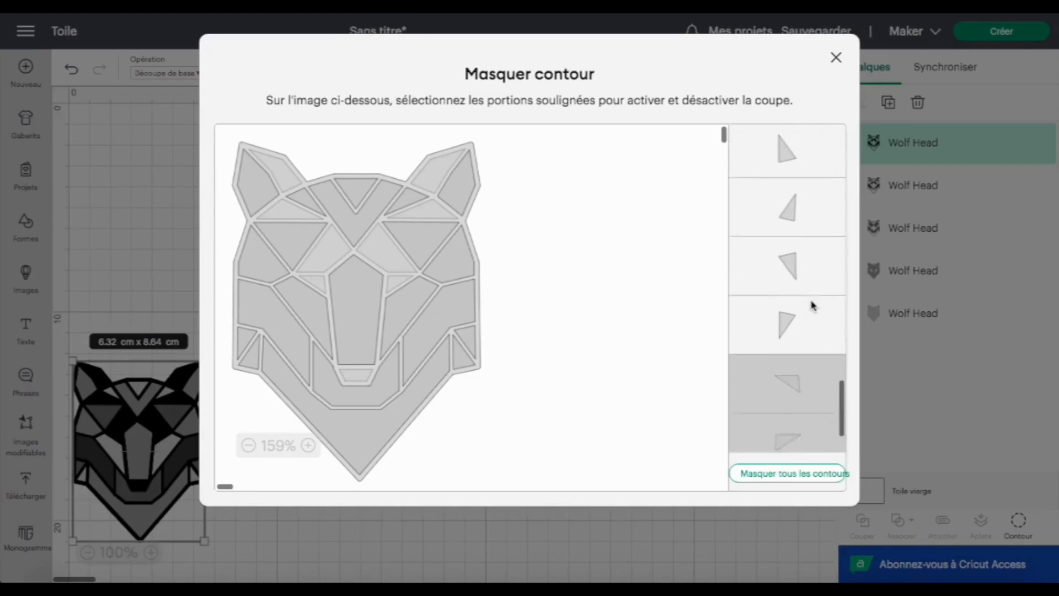
pyautogui.click(445, 221)
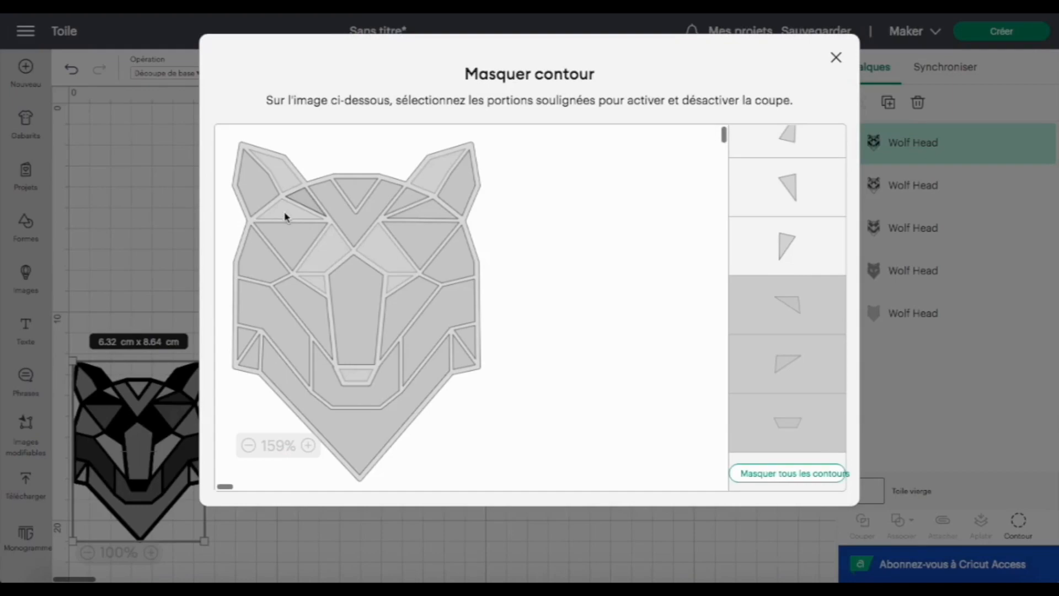
pyautogui.click(263, 226)
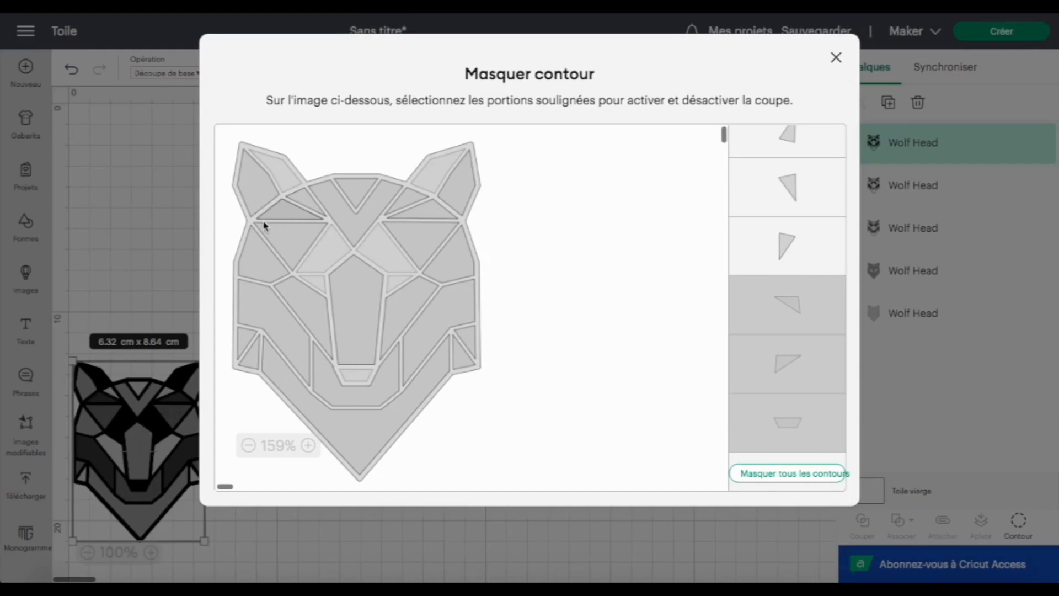
pyautogui.click(389, 254)
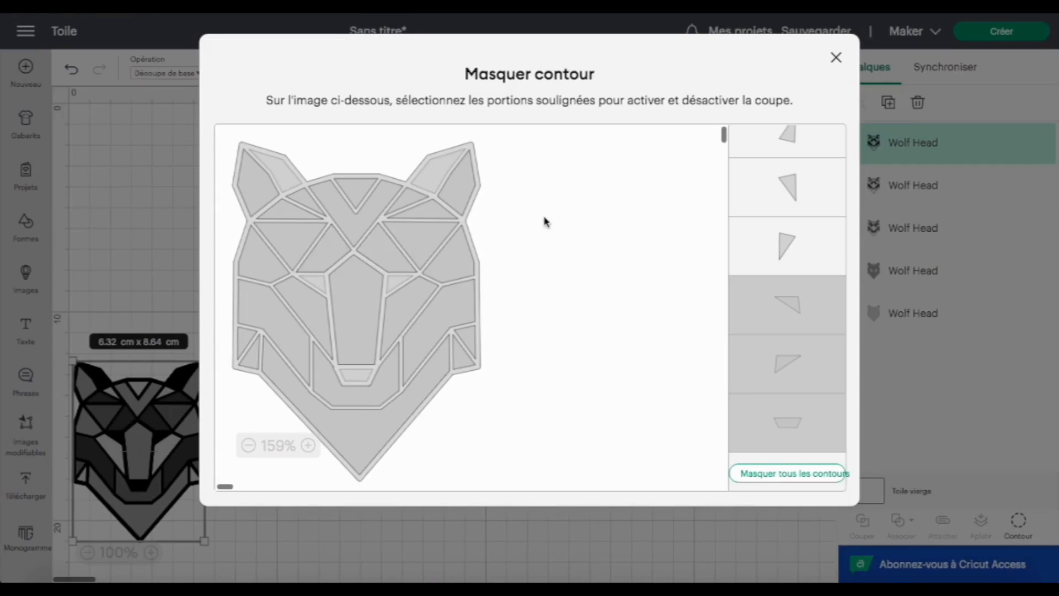
pyautogui.click(350, 380)
pyautogui.click(428, 172)
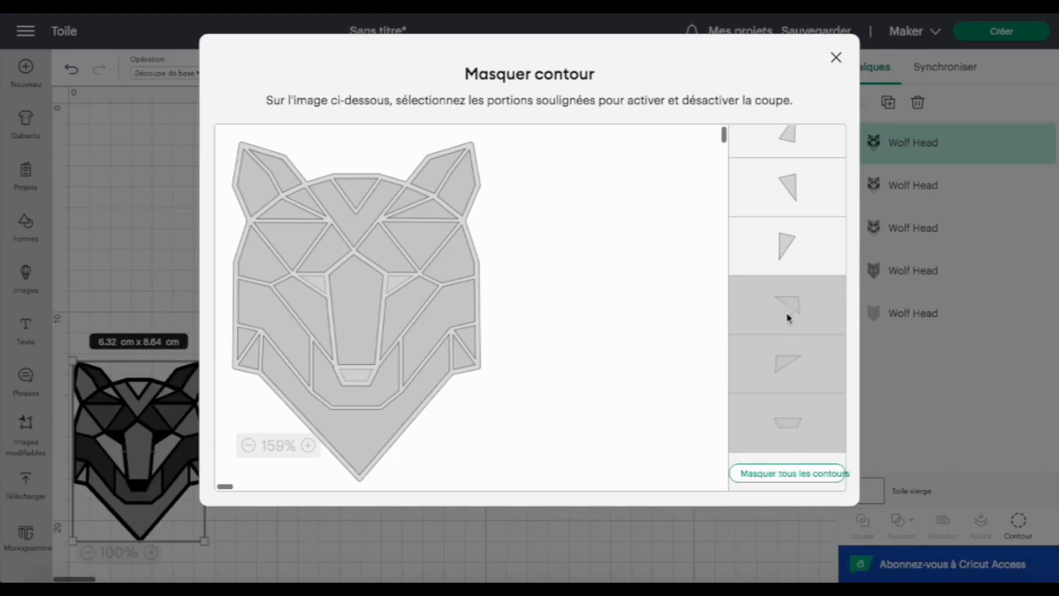
pyautogui.scroll(10, 775, 226)
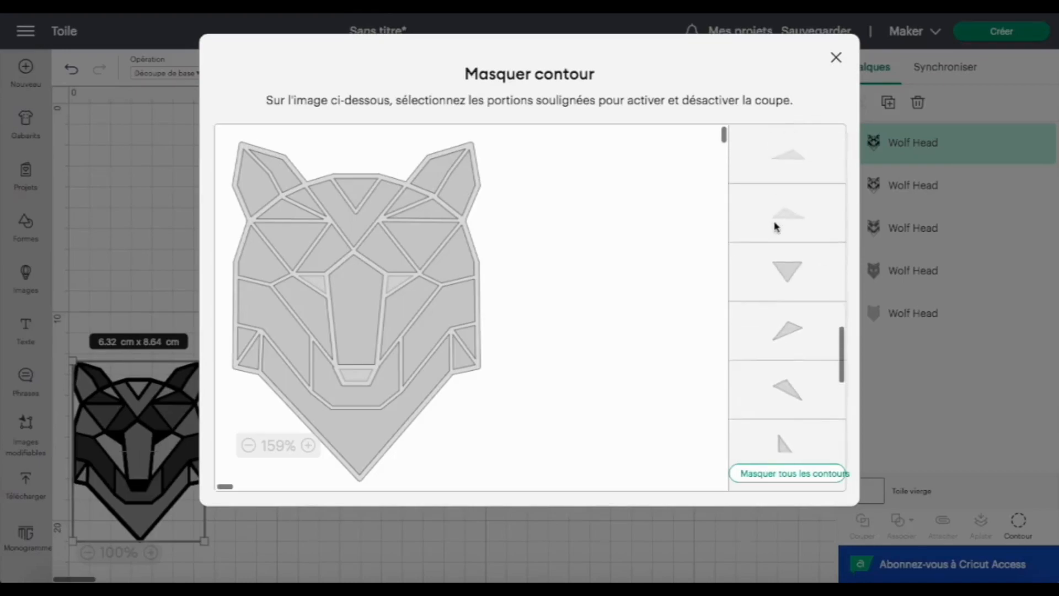
pyautogui.scroll(2, 775, 226)
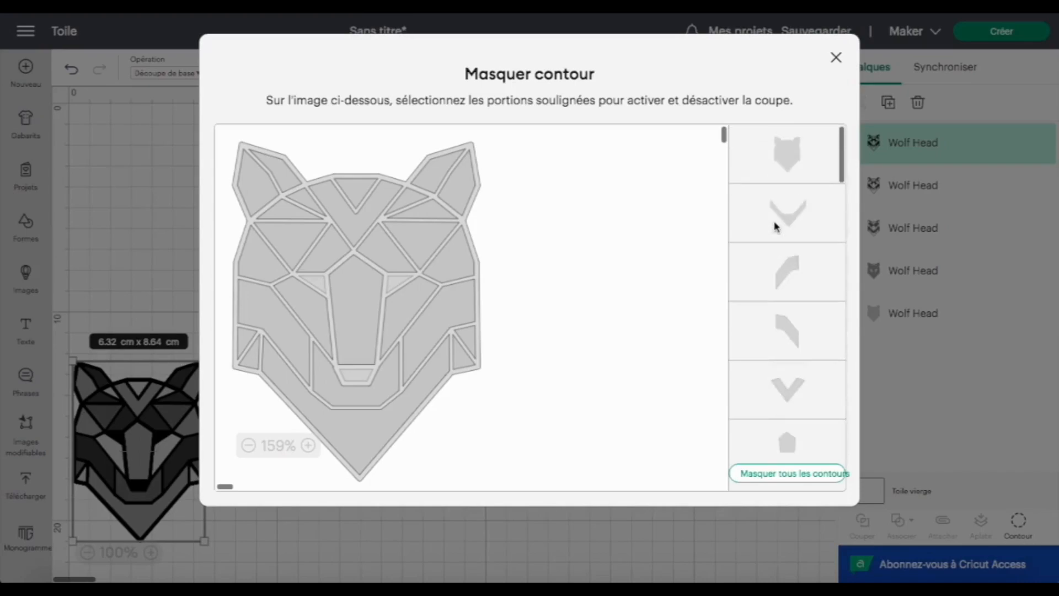
pyautogui.click(836, 58)
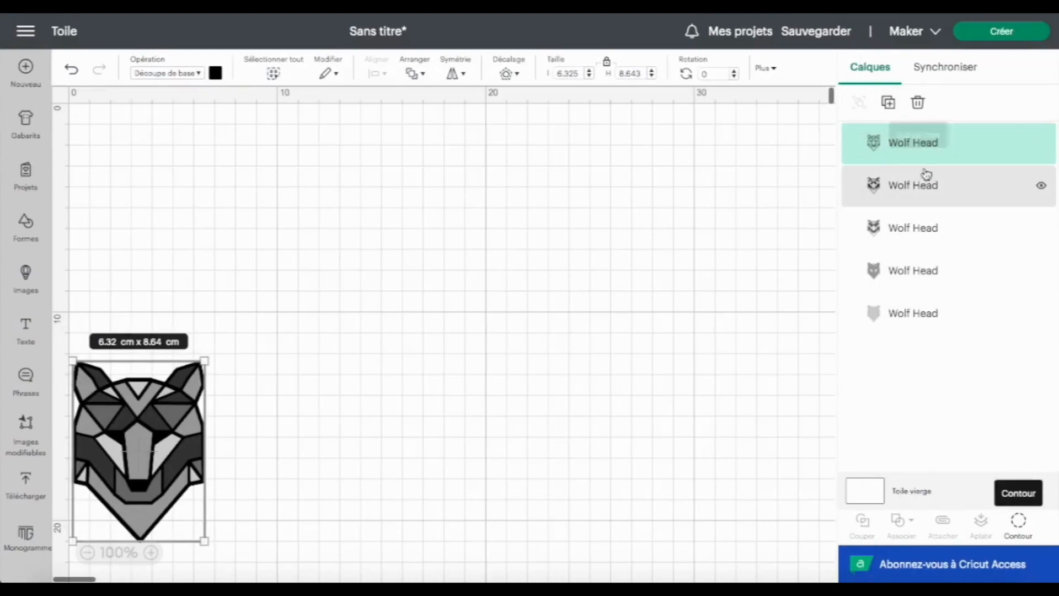
# - Duplicate the black cutout layer, colour the copy white, and place it over the wolf head stack
pyautogui.click(891, 109)
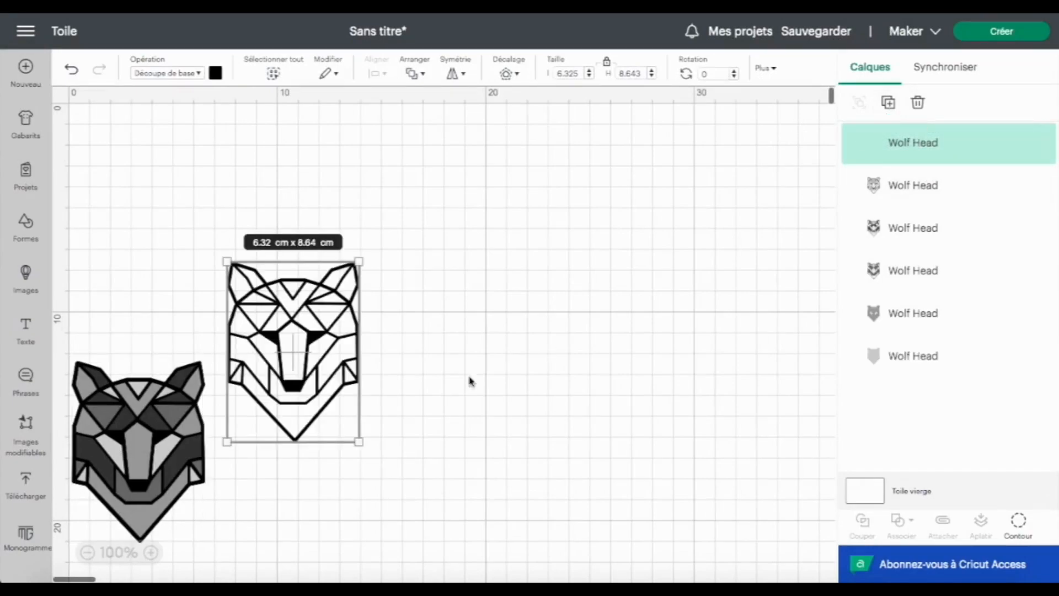
pyautogui.click(216, 73)
pyautogui.click(231, 213)
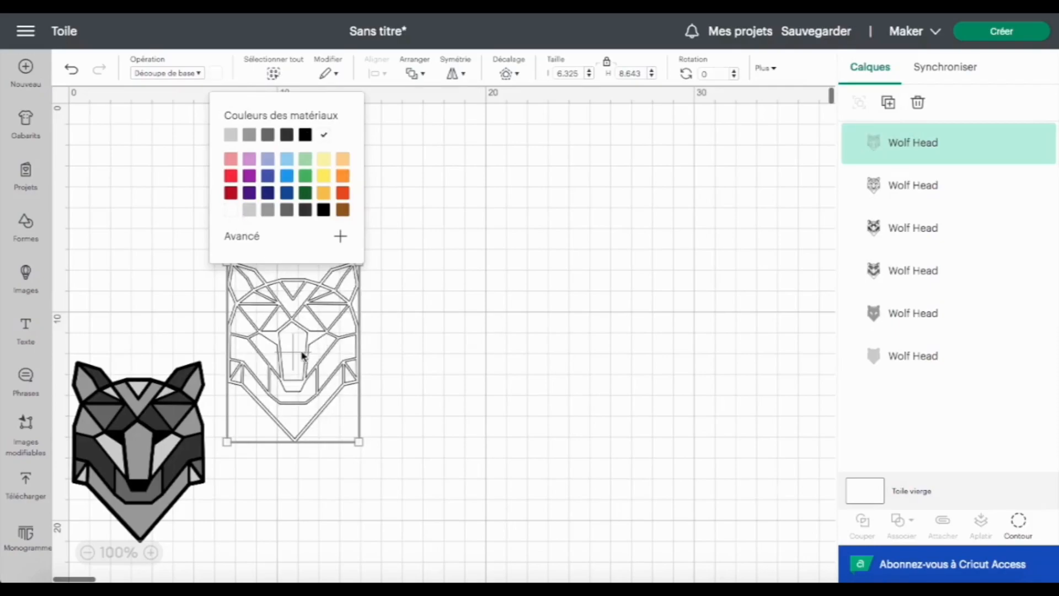
pyautogui.moveTo(310, 341); pyautogui.dragTo(156, 440)
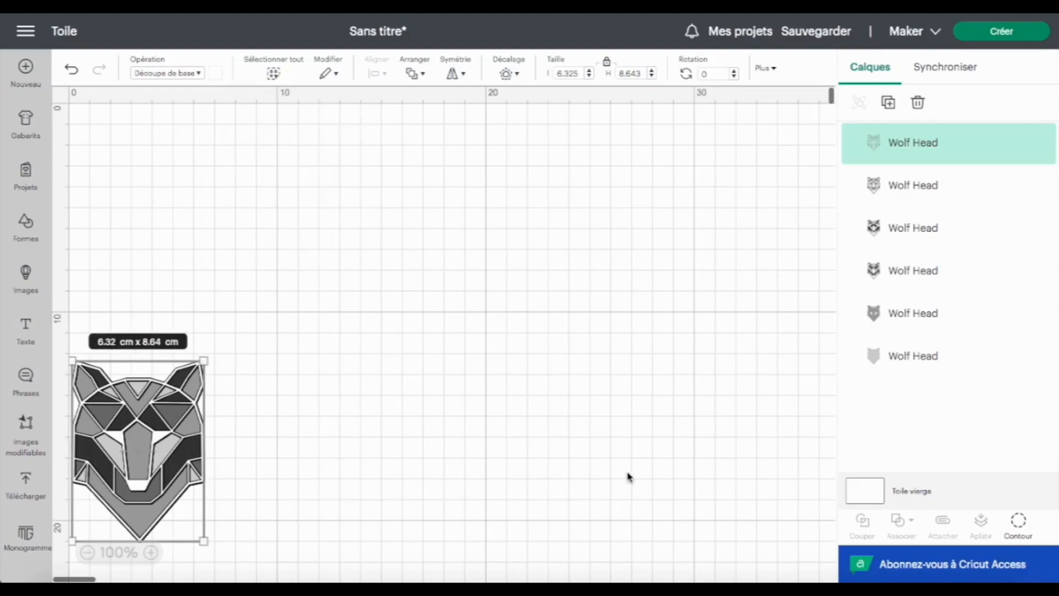
# - Add contour cutouts to the white layer for the nose and both eye triangles
pyautogui.click(1020, 525)
pyautogui.scroll(-3, 799, 296)
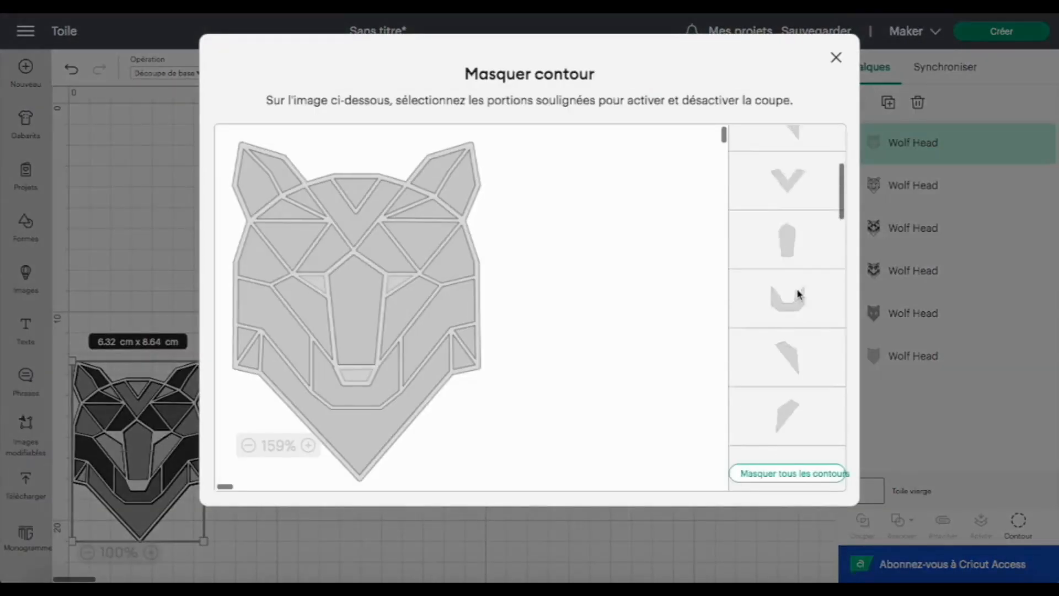
pyautogui.scroll(-3, 798, 296)
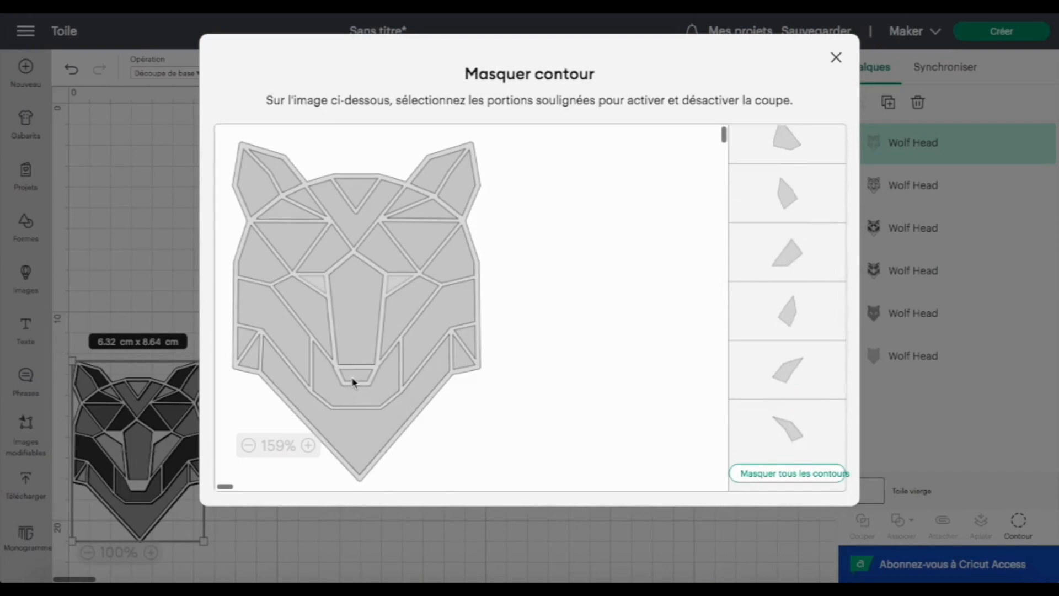
pyautogui.click(397, 283)
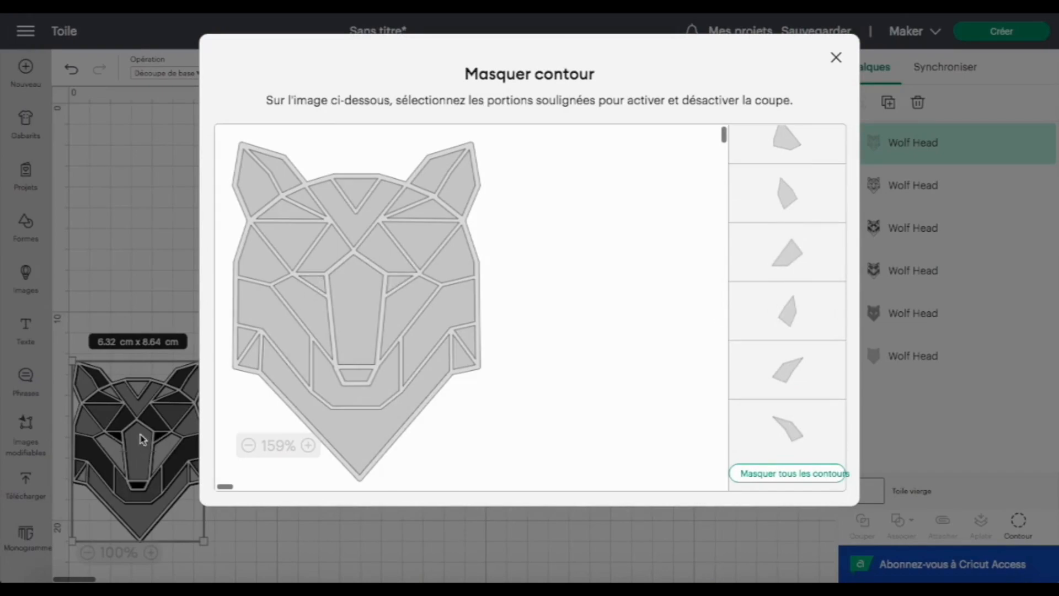
pyautogui.click(836, 57)
pyautogui.click(251, 483)
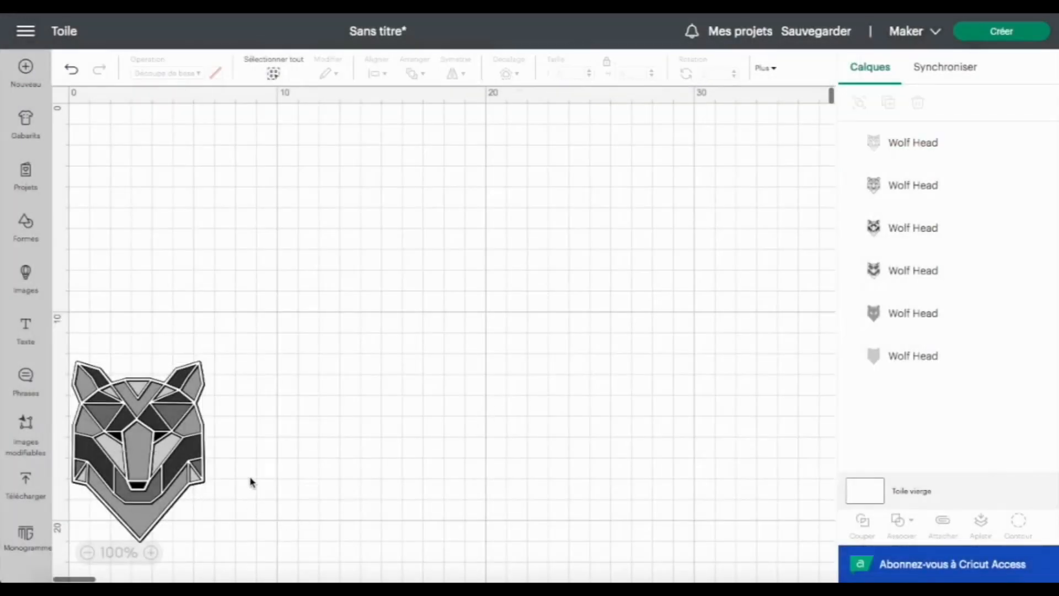
# - Select all six wolf head layers and centre them on one another
pyautogui.moveTo(251, 483); pyautogui.dragTo(124, 331)
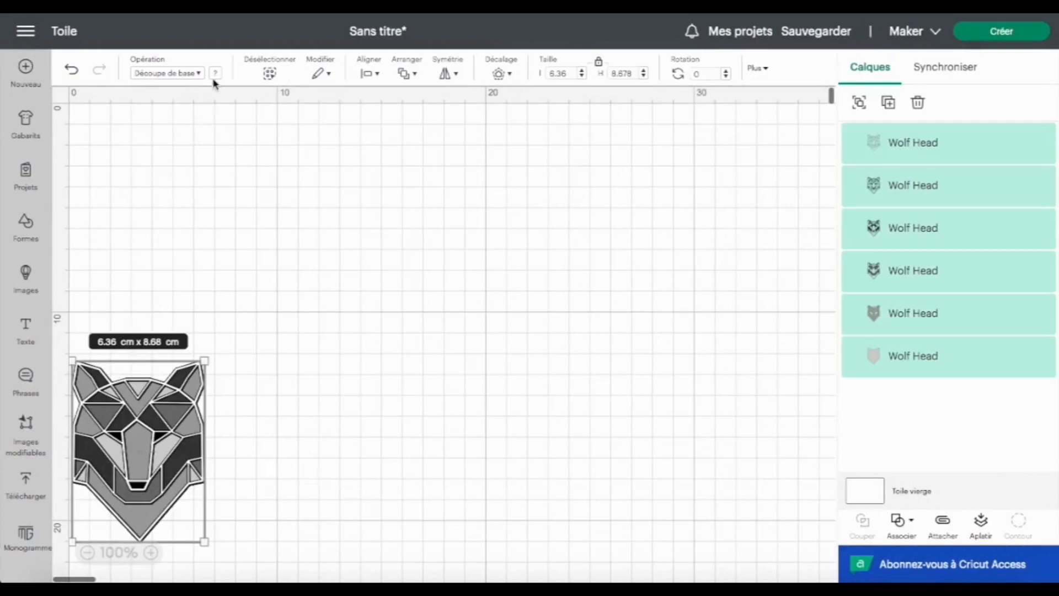
pyautogui.click(368, 73)
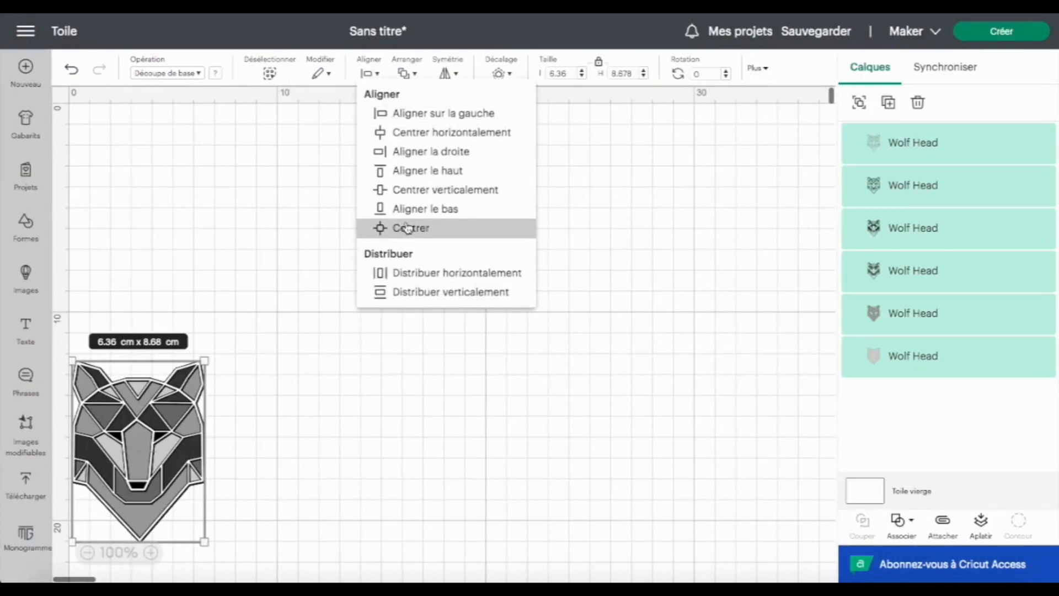
pyautogui.click(371, 226)
# - Move the layered wolf head away from the canvas edge and enlarge it to about 14.65 × 20.02 cm
pyautogui.moveTo(168, 471); pyautogui.dragTo(323, 454)
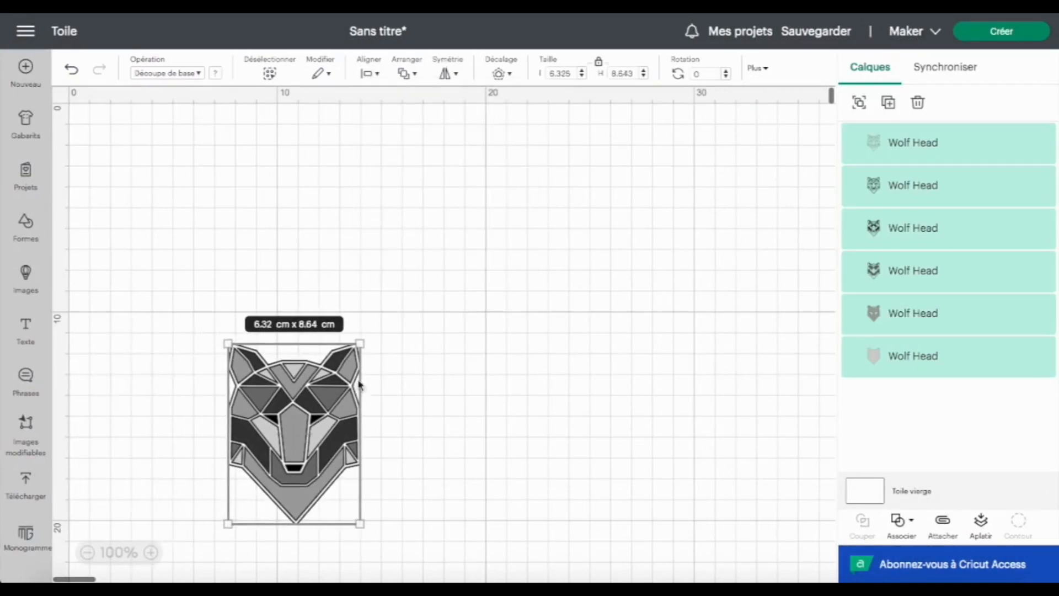
pyautogui.moveTo(366, 340); pyautogui.dragTo(538, 247)
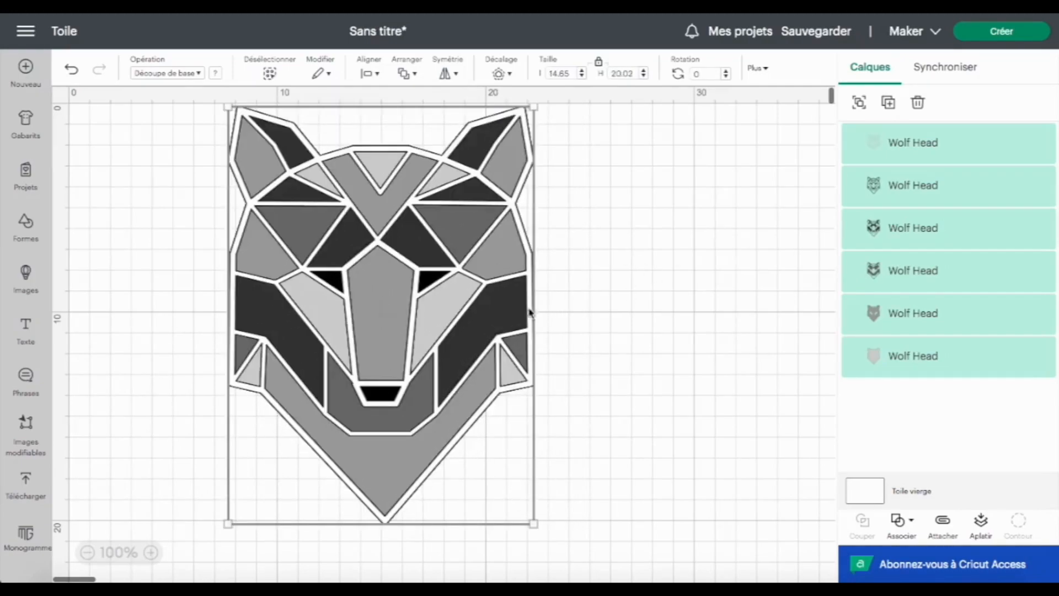
pyautogui.click(132, 312)
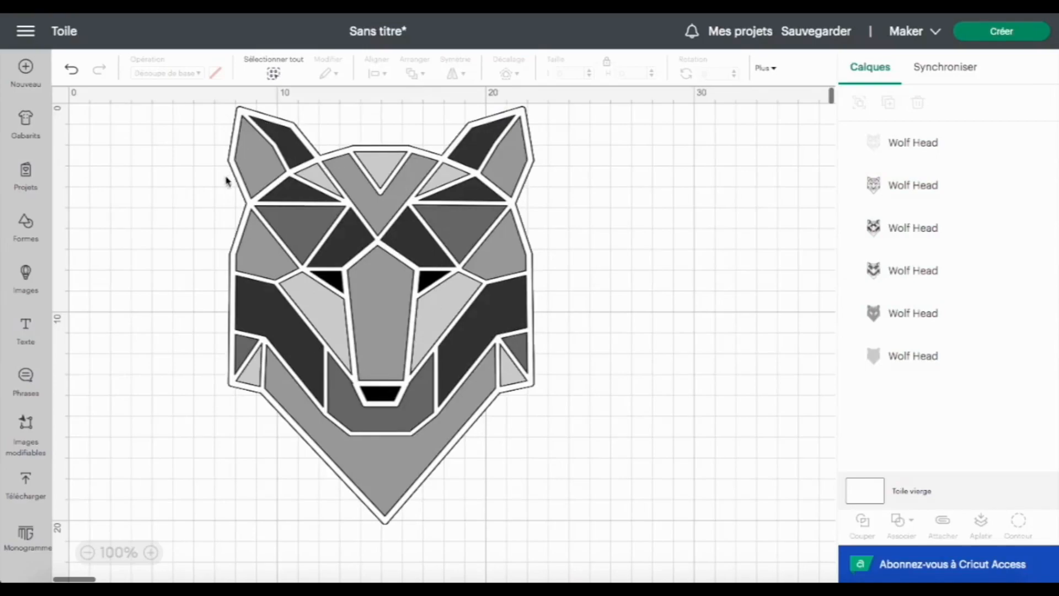
pyautogui.click(915, 157)
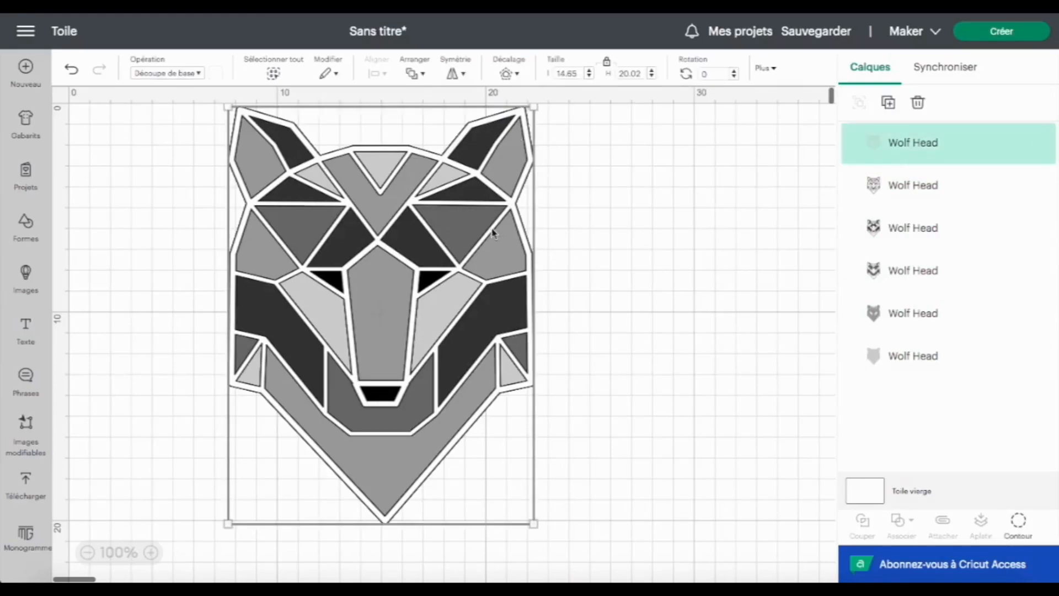
pyautogui.click(376, 397)
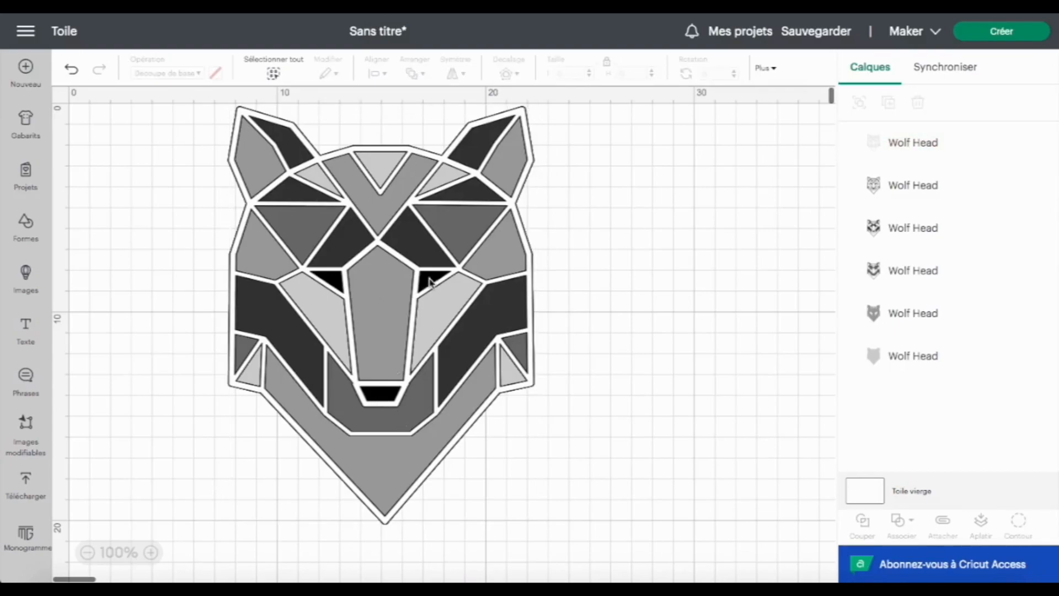